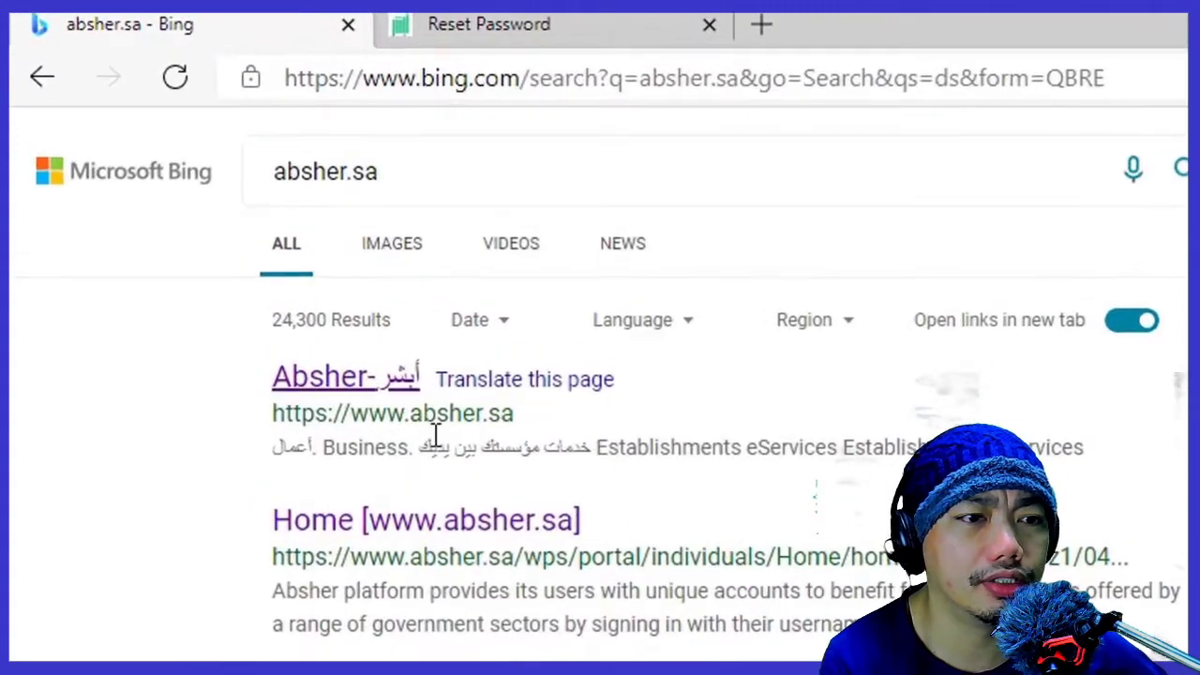
Open Absher's Individuals login page in English and begin typing the ID number as username
click(356, 384)
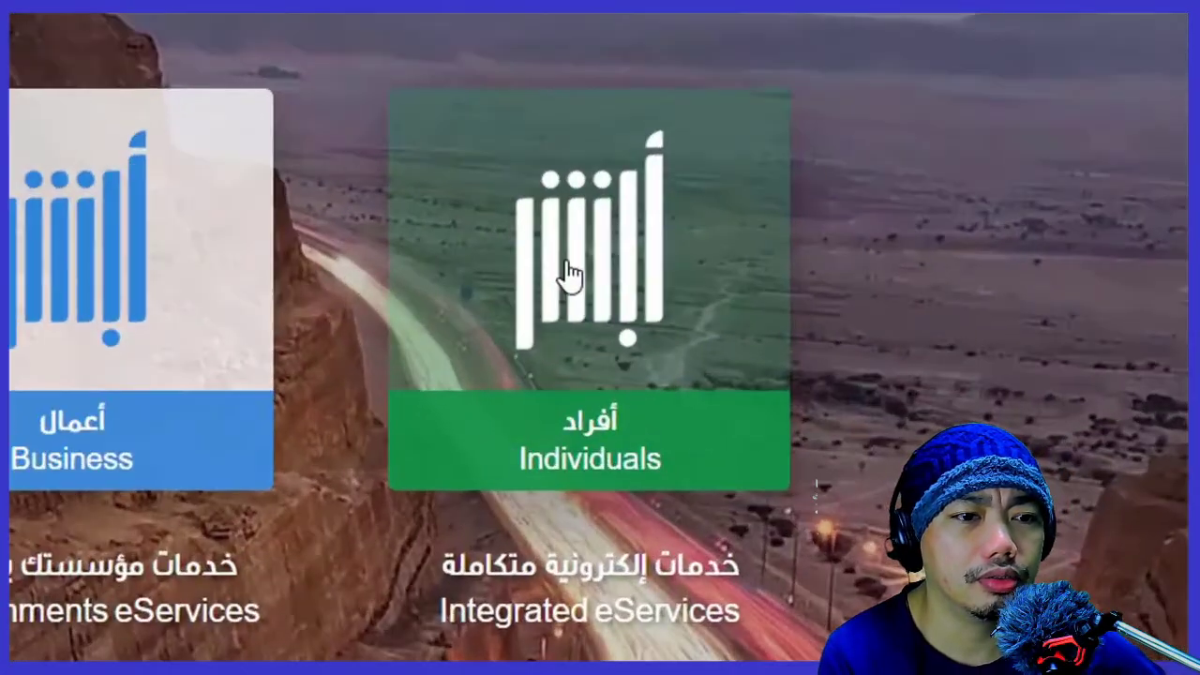
click(753, 330)
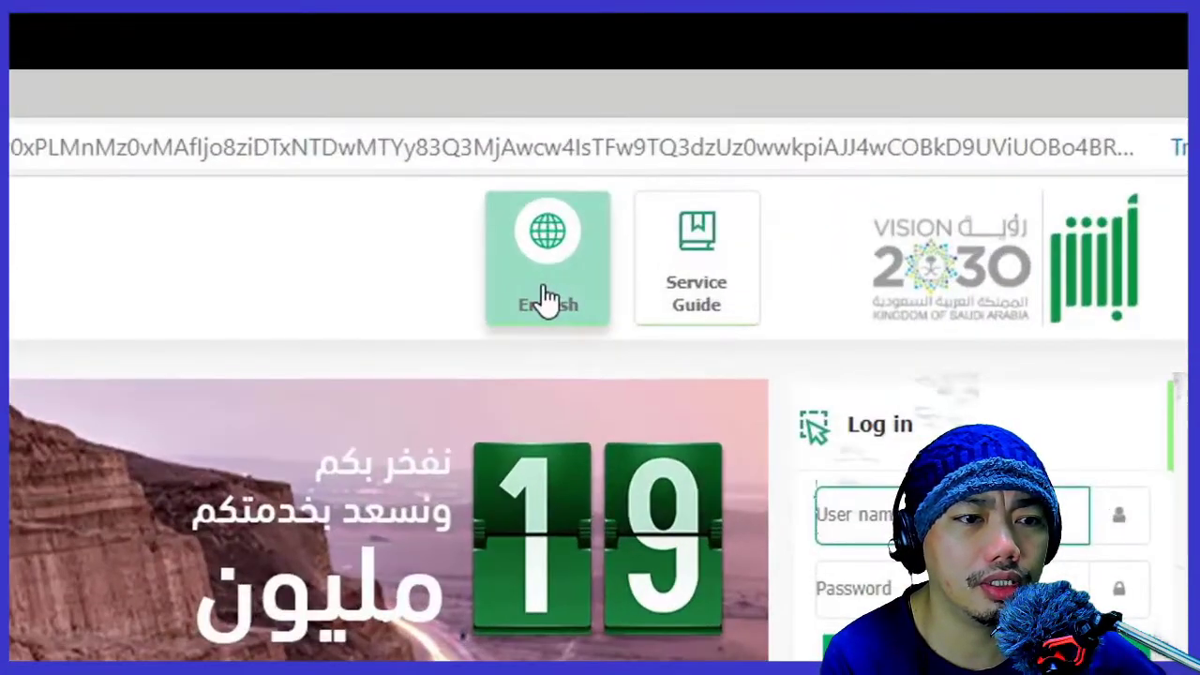
click(548, 300)
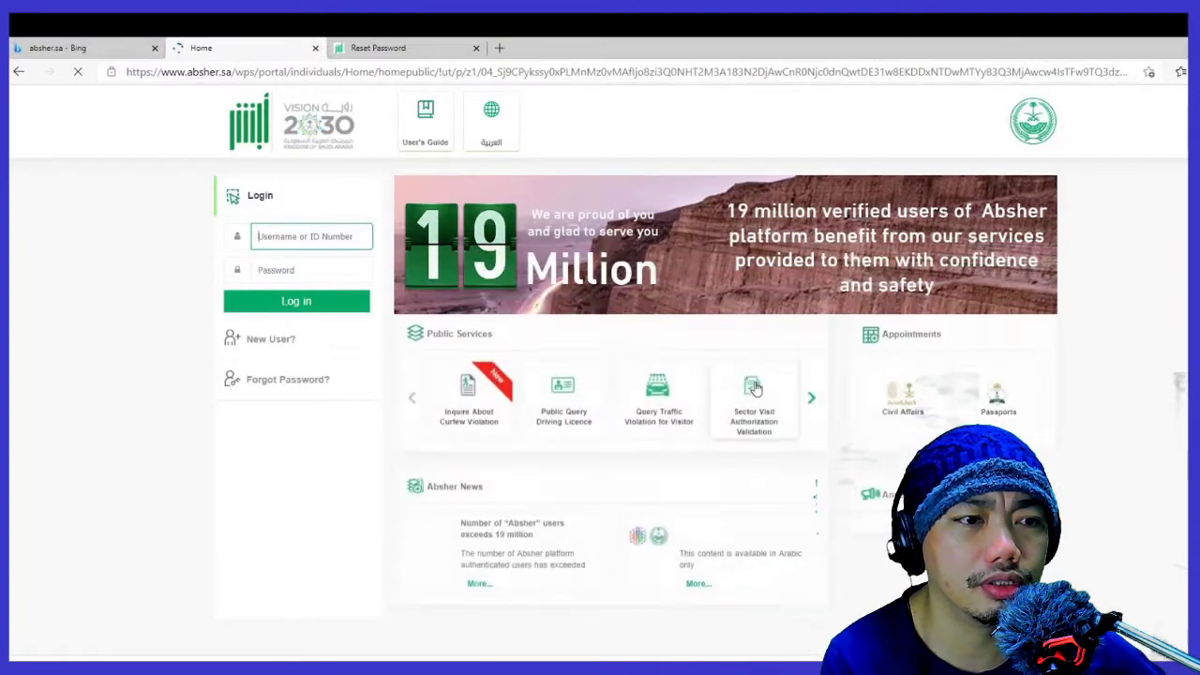
text(2)
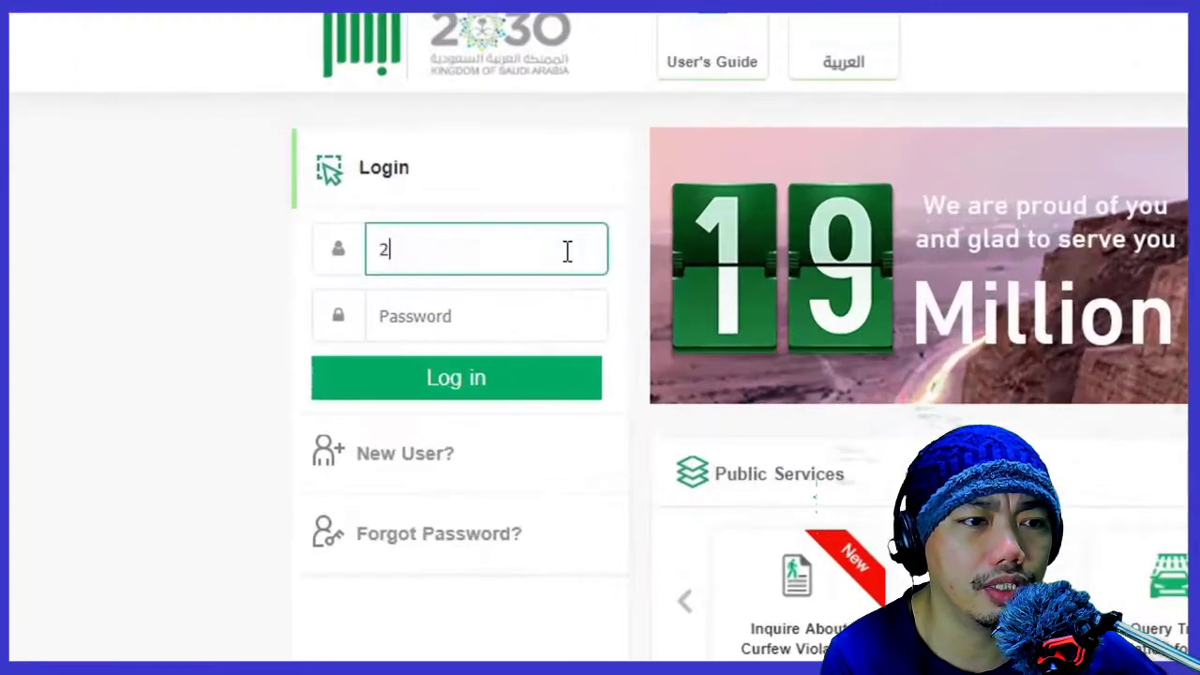
text(4)
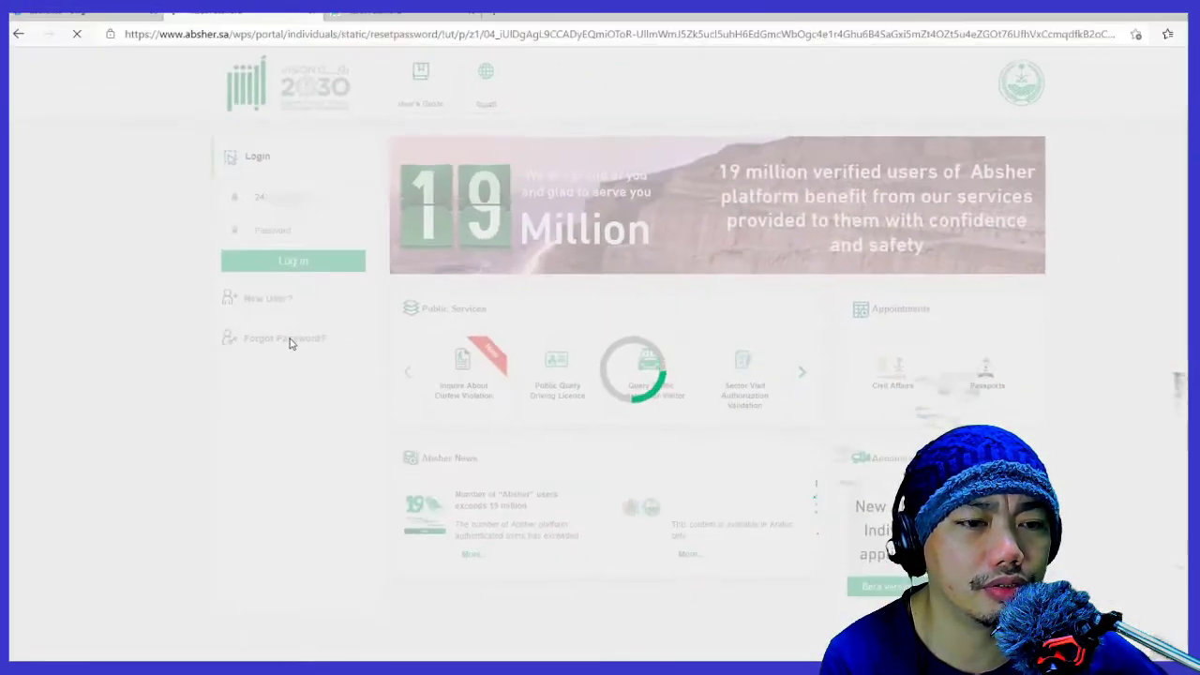
On the Forgot Password form, enter the ID number, registered mobile number and image code
click(452, 542)
click(475, 271)
text(24)
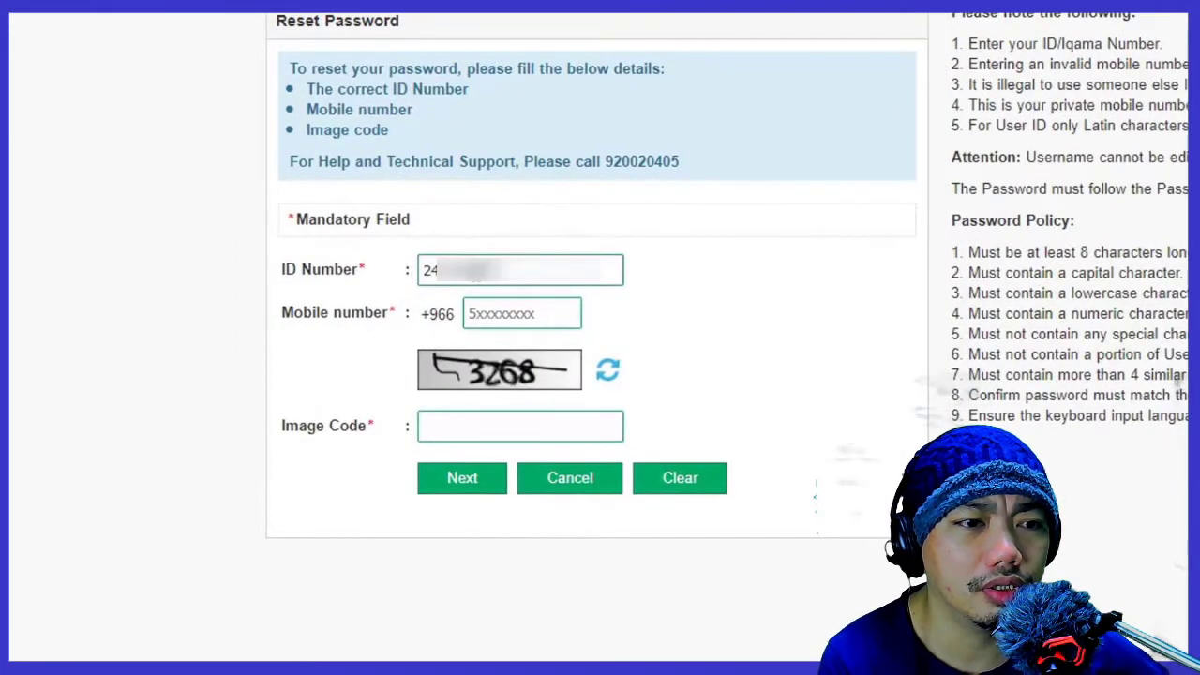
click(536, 316)
text(55)
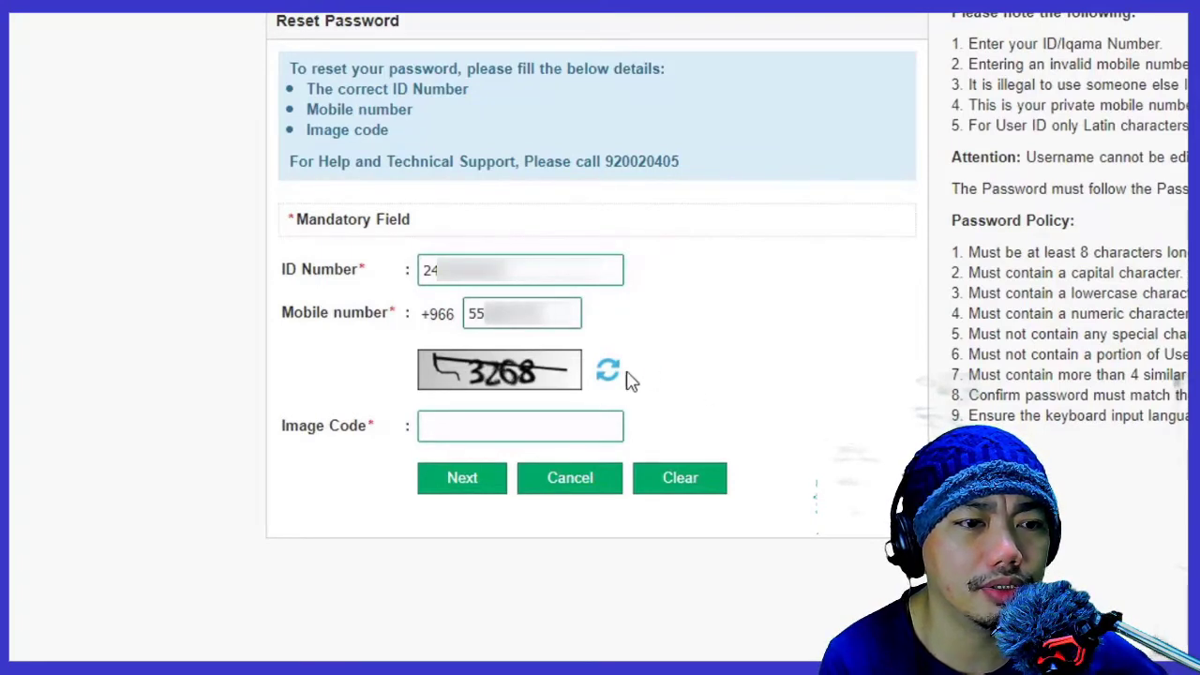
click(544, 433)
text(3268)
Submit the reset request and follow the warning's link to the activation offices and kiosks information
click(460, 486)
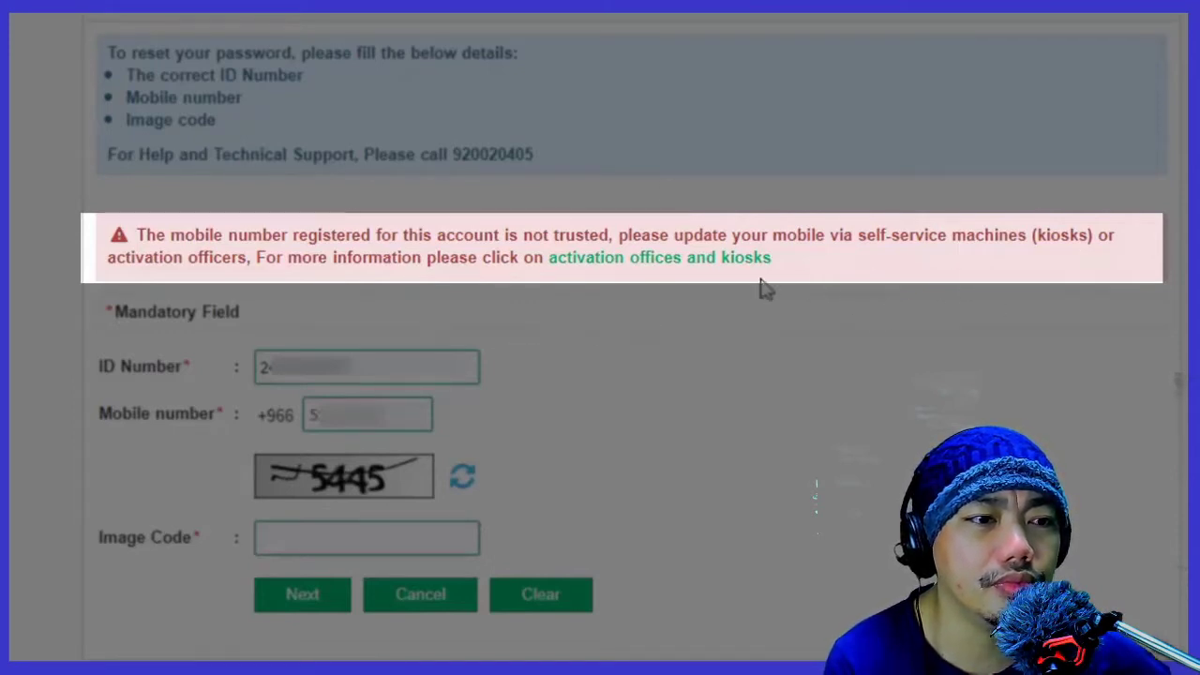
click(654, 271)
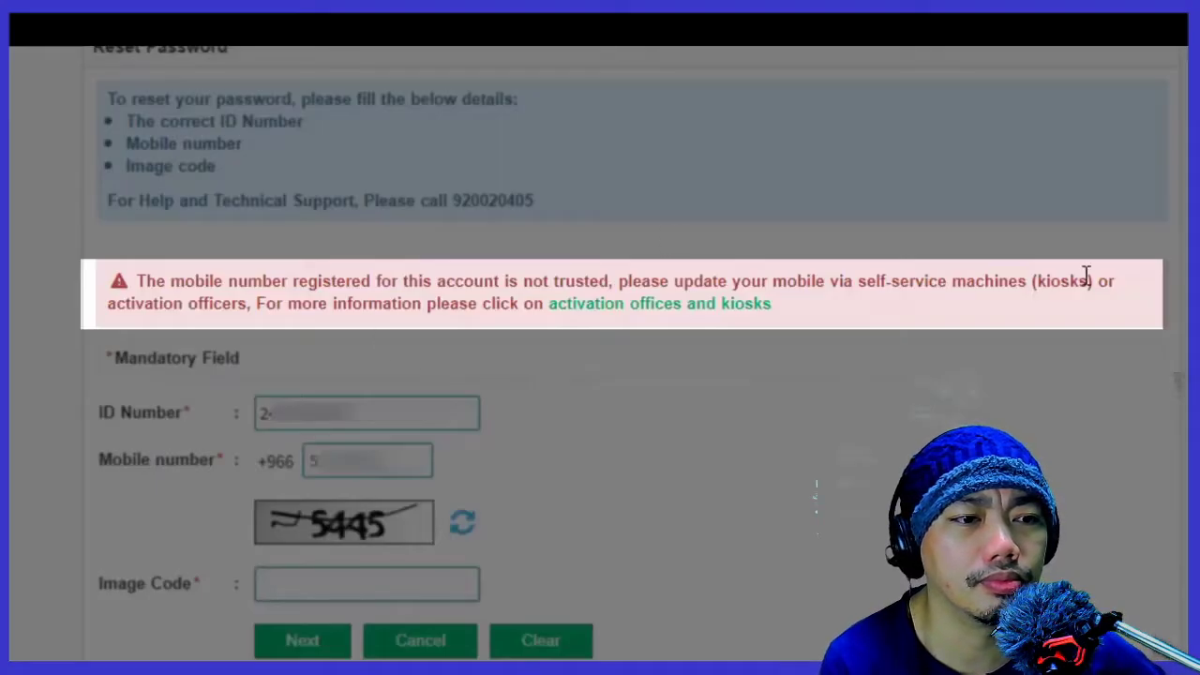
click(653, 304)
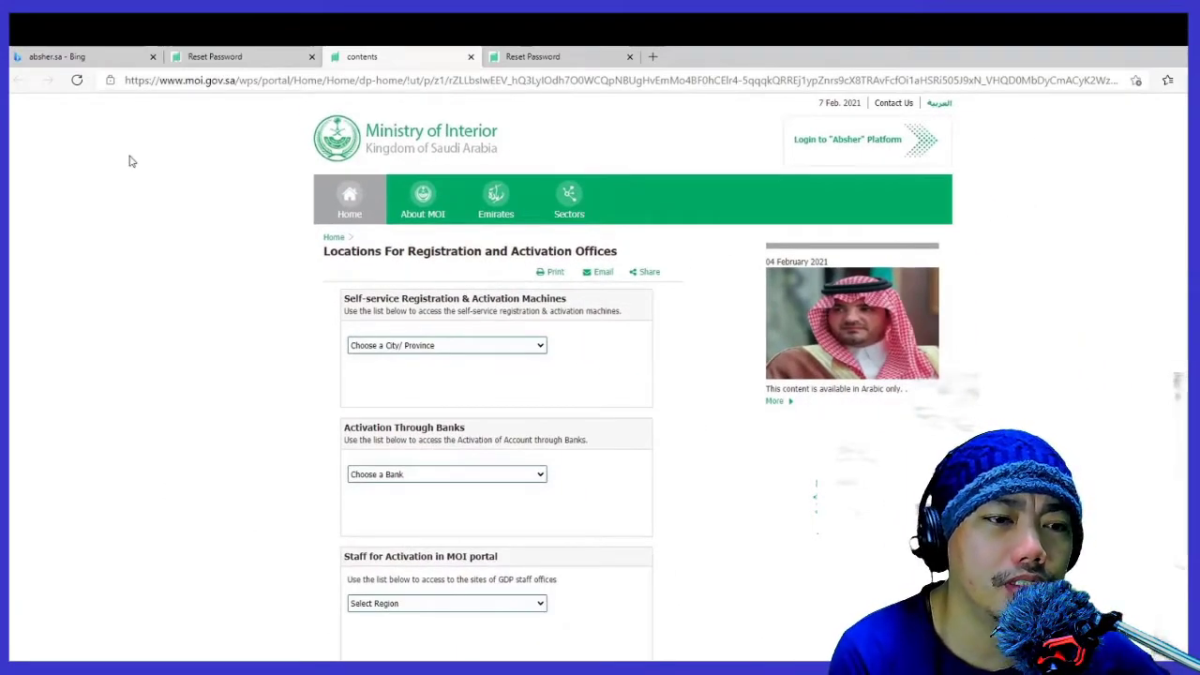
Look up Al Rajhi Bank's ATM account activation steps, then go back to the Locations page
click(539, 346)
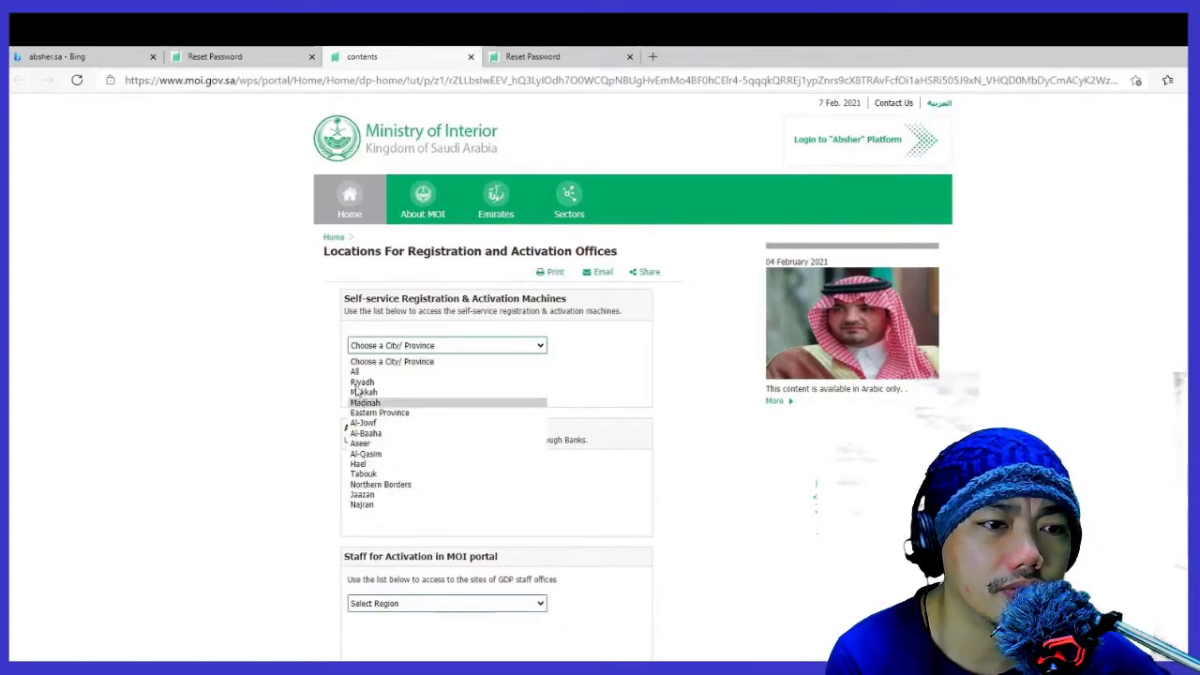
click(530, 348)
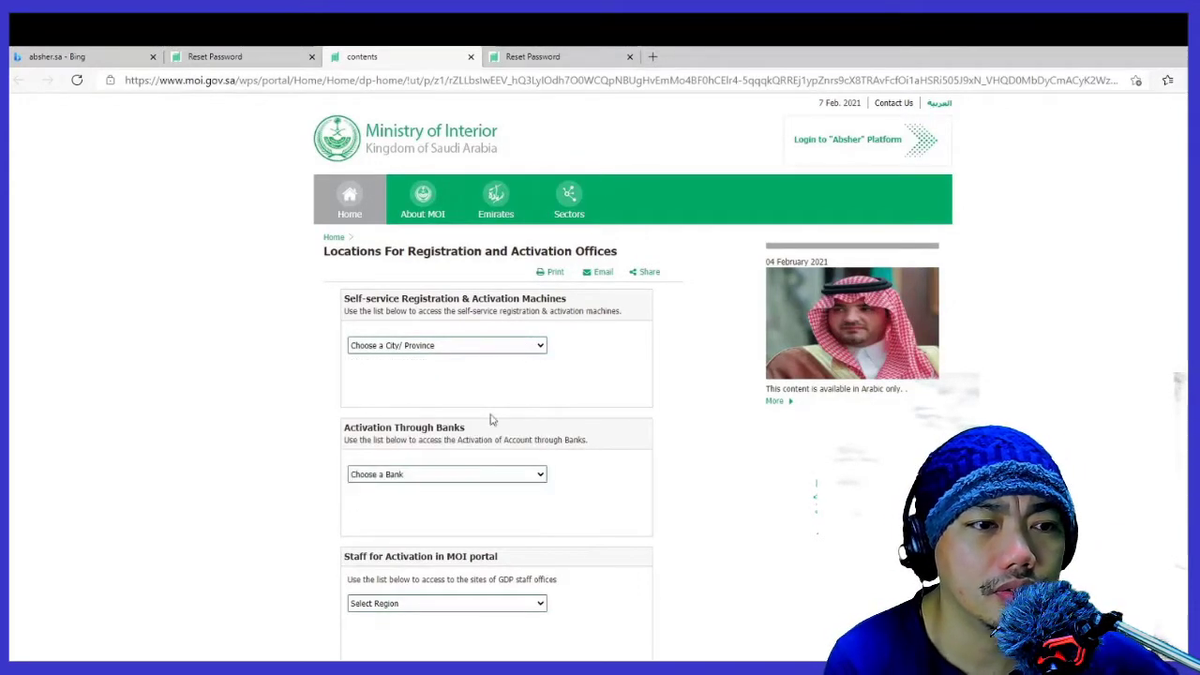
scroll(457, 498, down, 1)
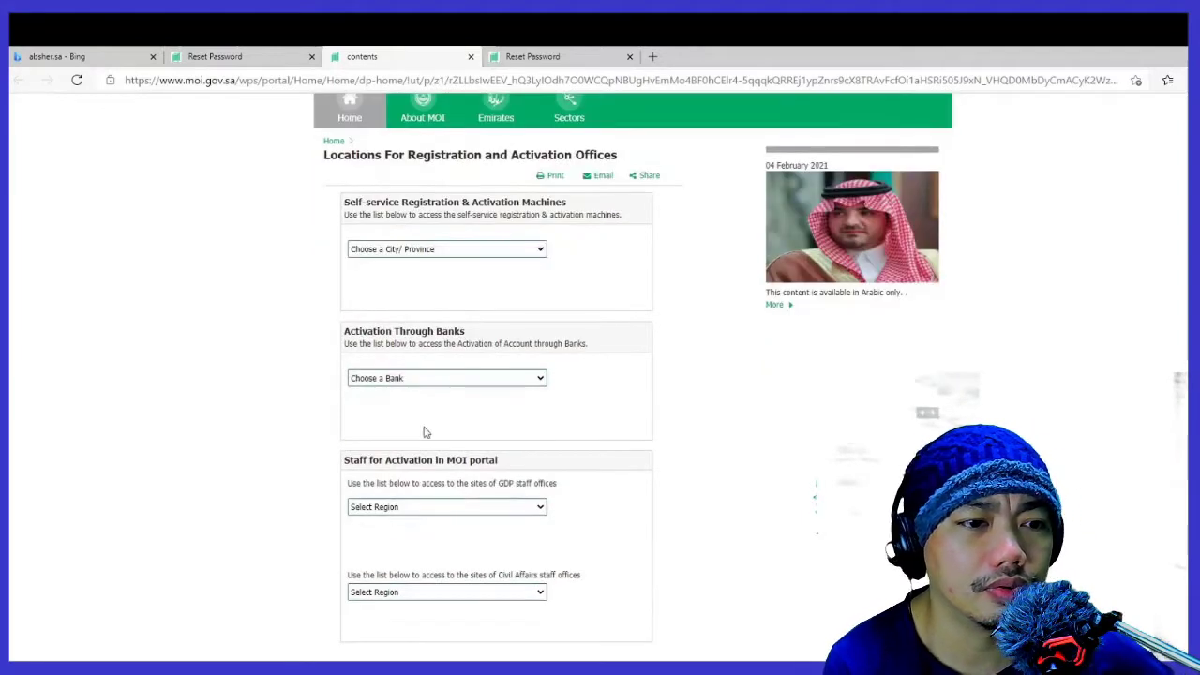
click(541, 379)
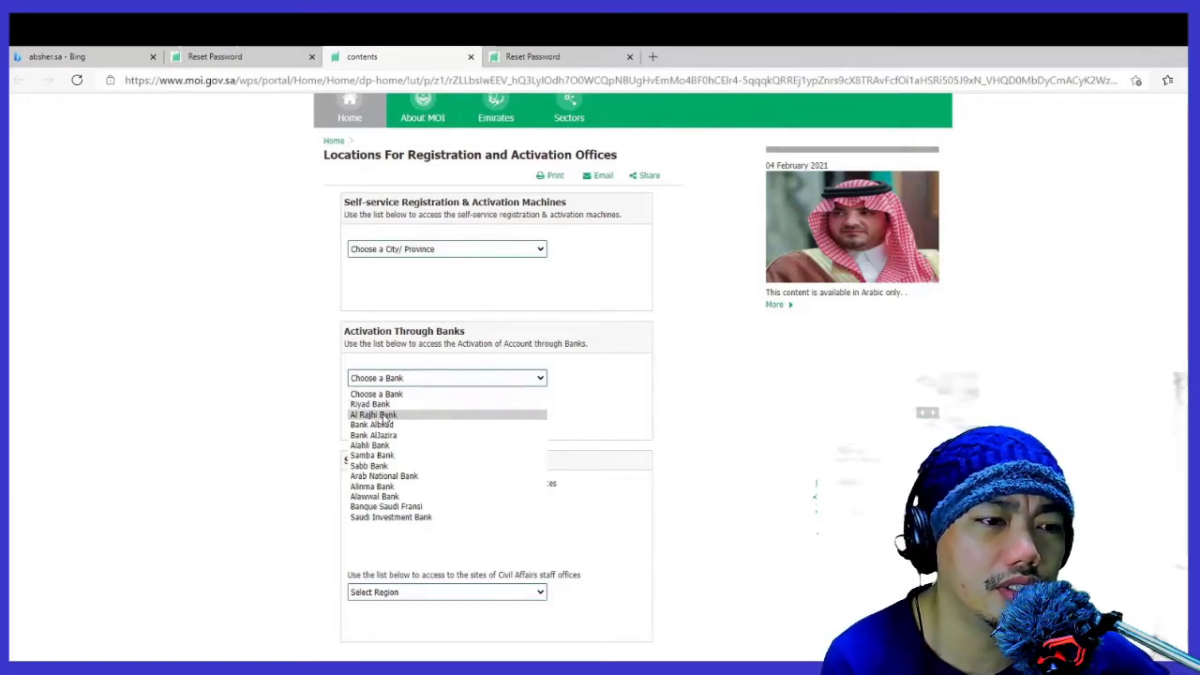
click(382, 414)
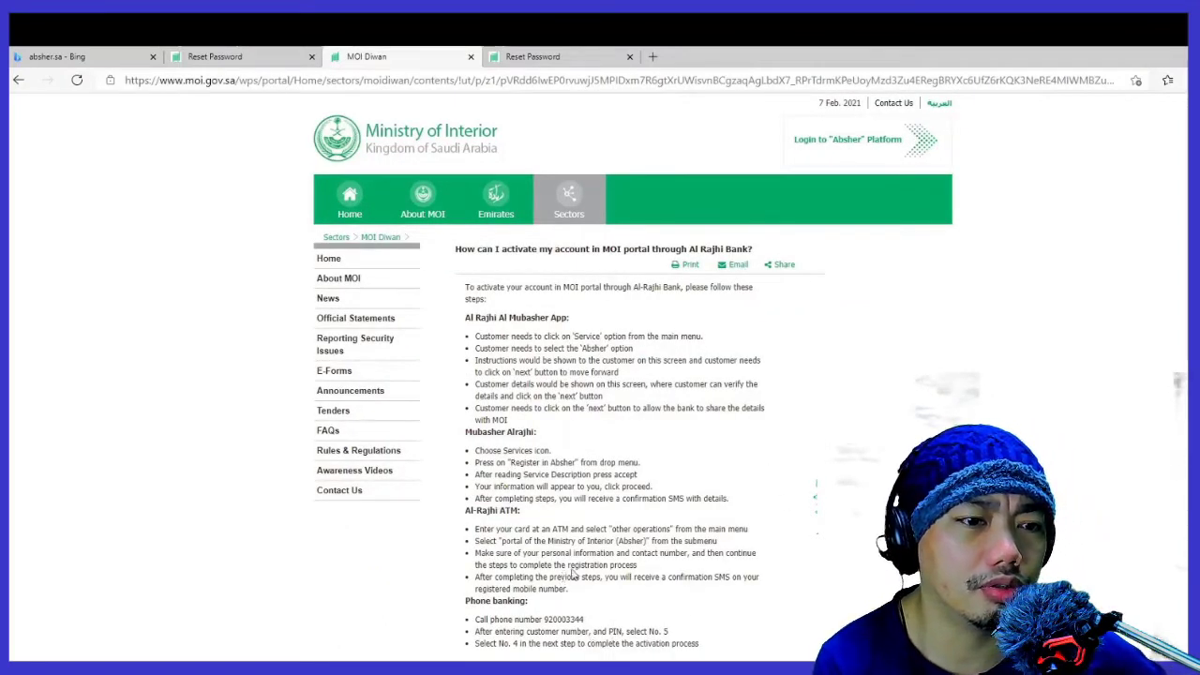
drag(466, 511, 752, 591)
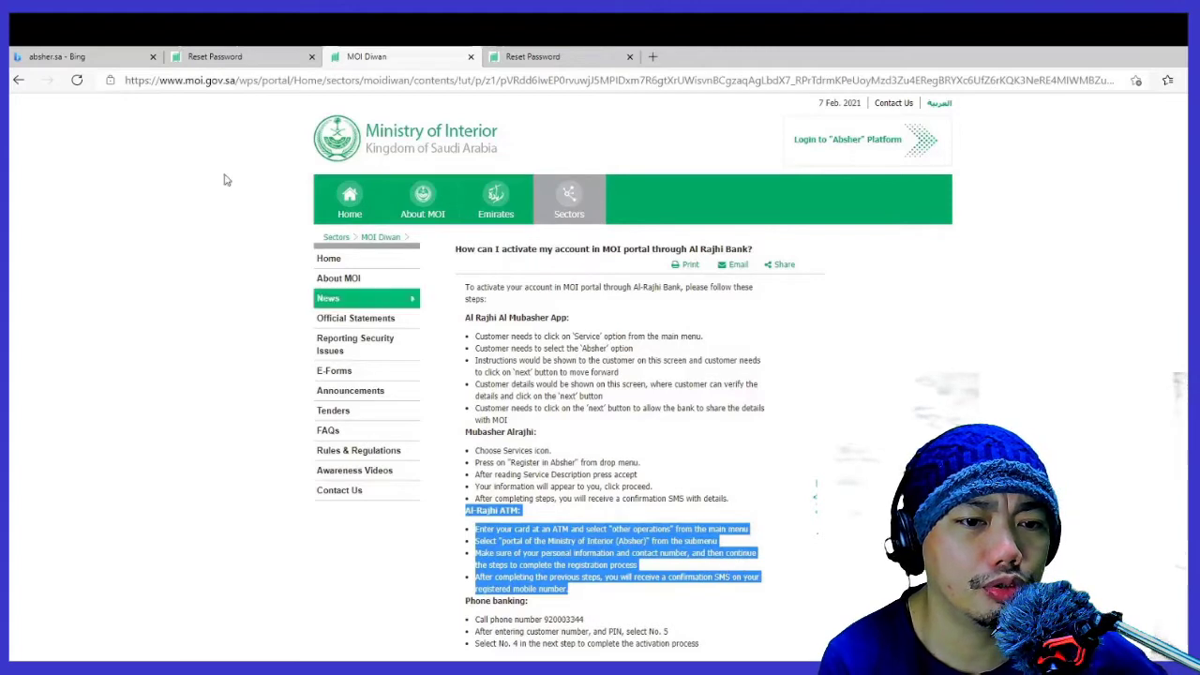
click(20, 81)
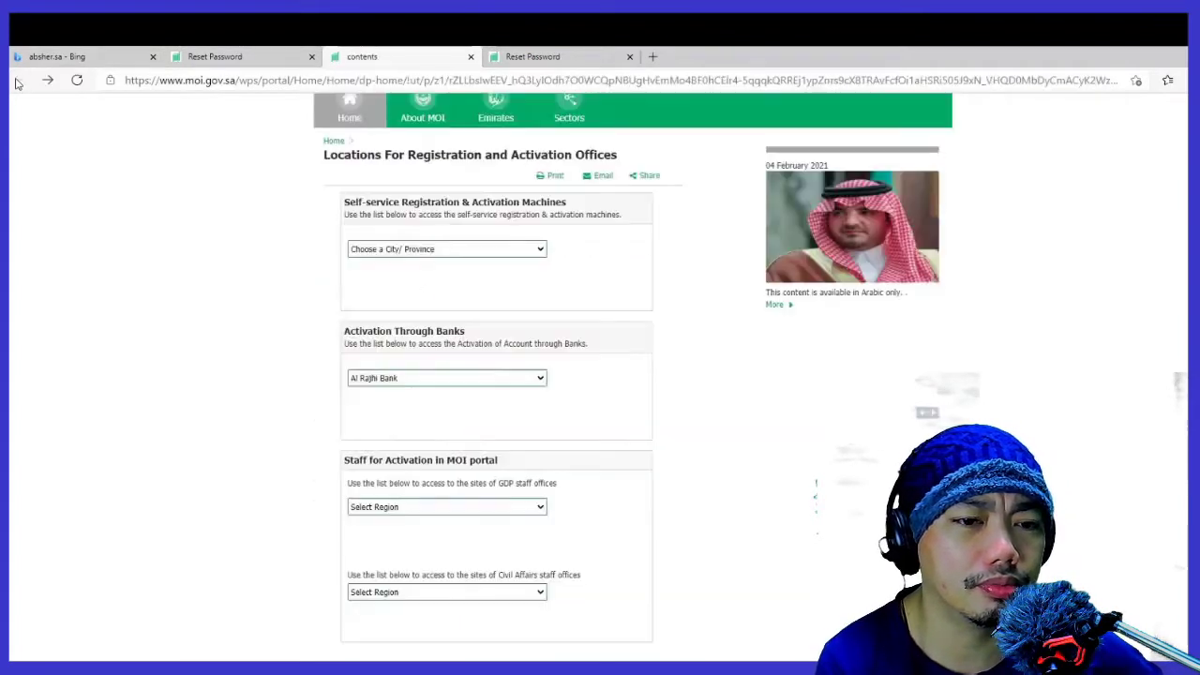
Open the Select Region list of staff activation offices
click(540, 509)
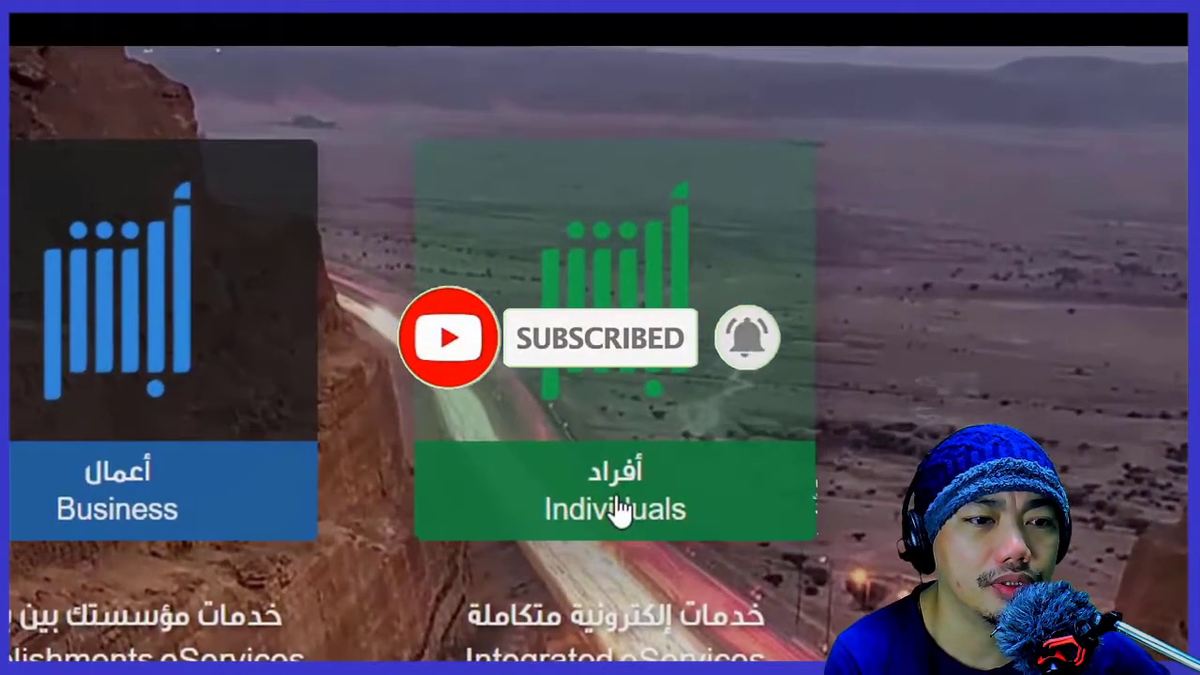
Go to the English Individuals login, enter the ID number, then choose to reset the forgotten password
click(730, 480)
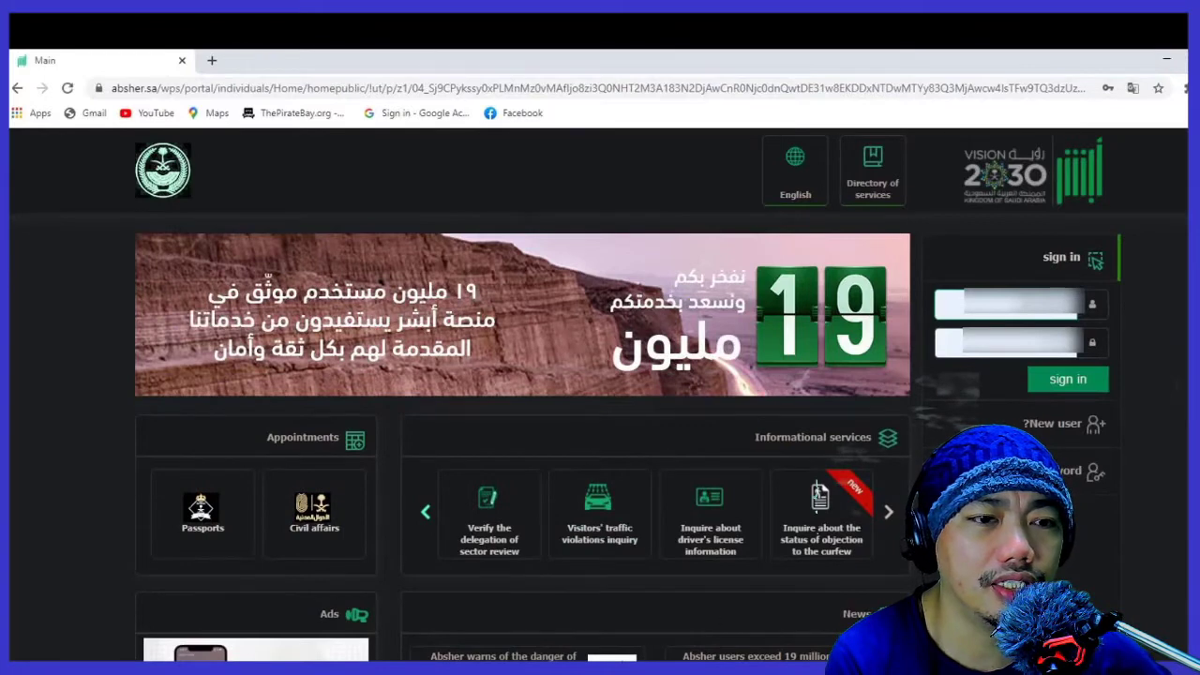
click(806, 178)
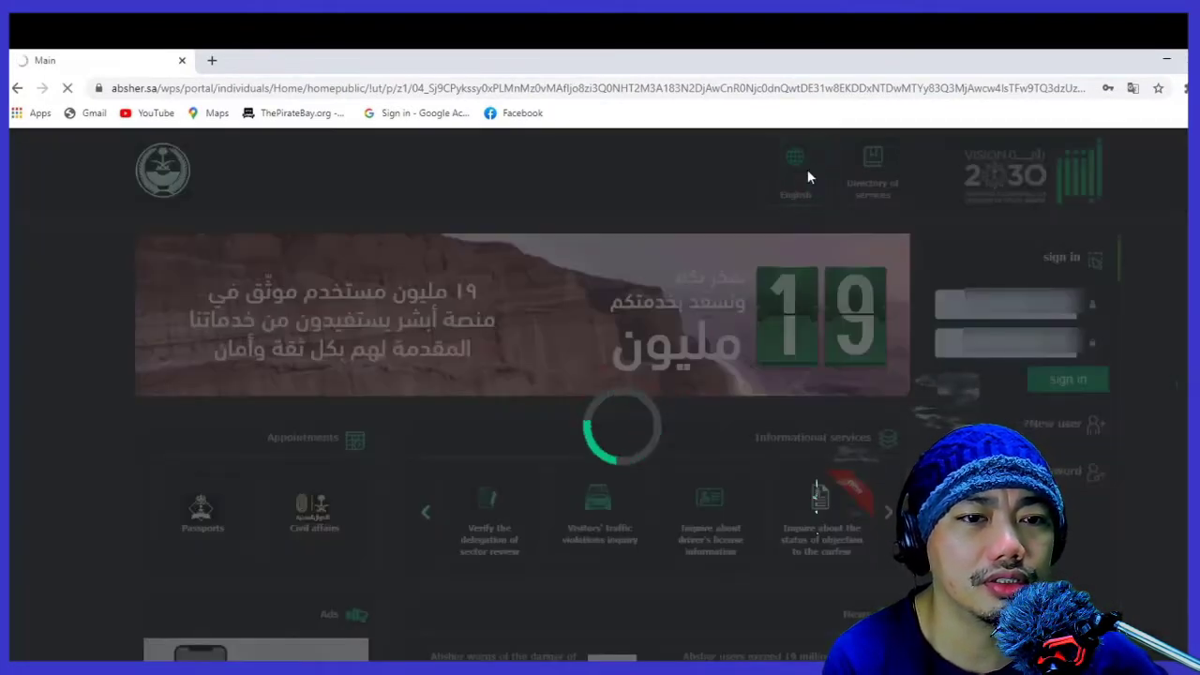
text(24)
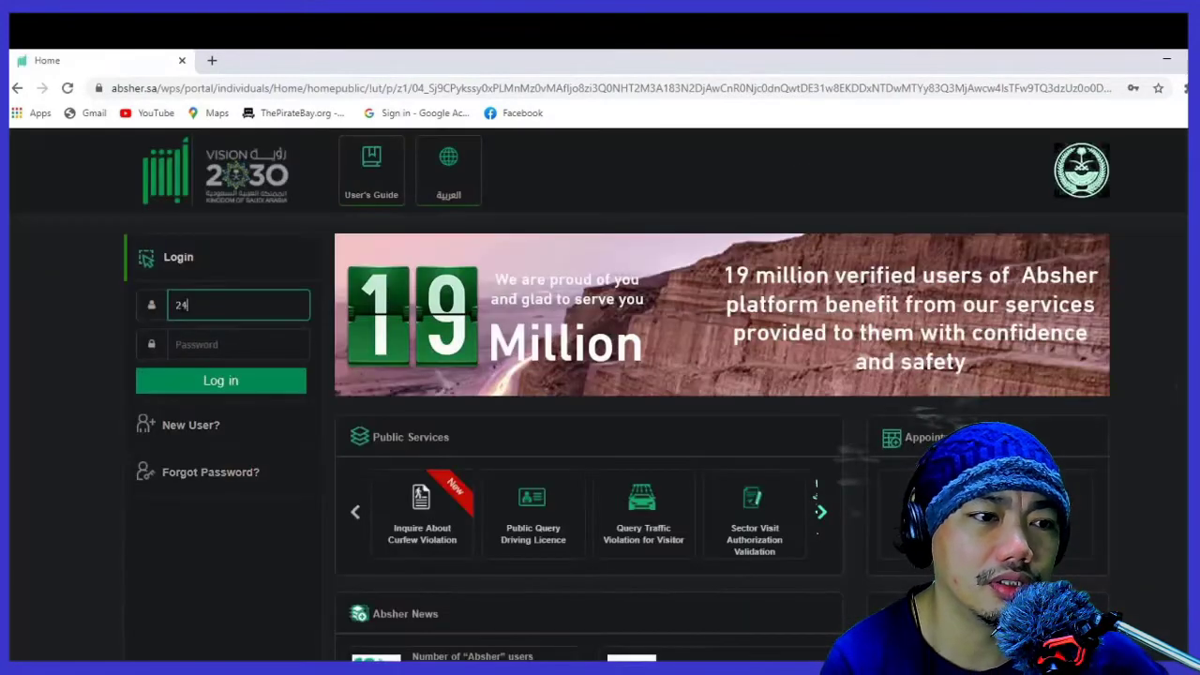
key(BackSpace)
text(4)
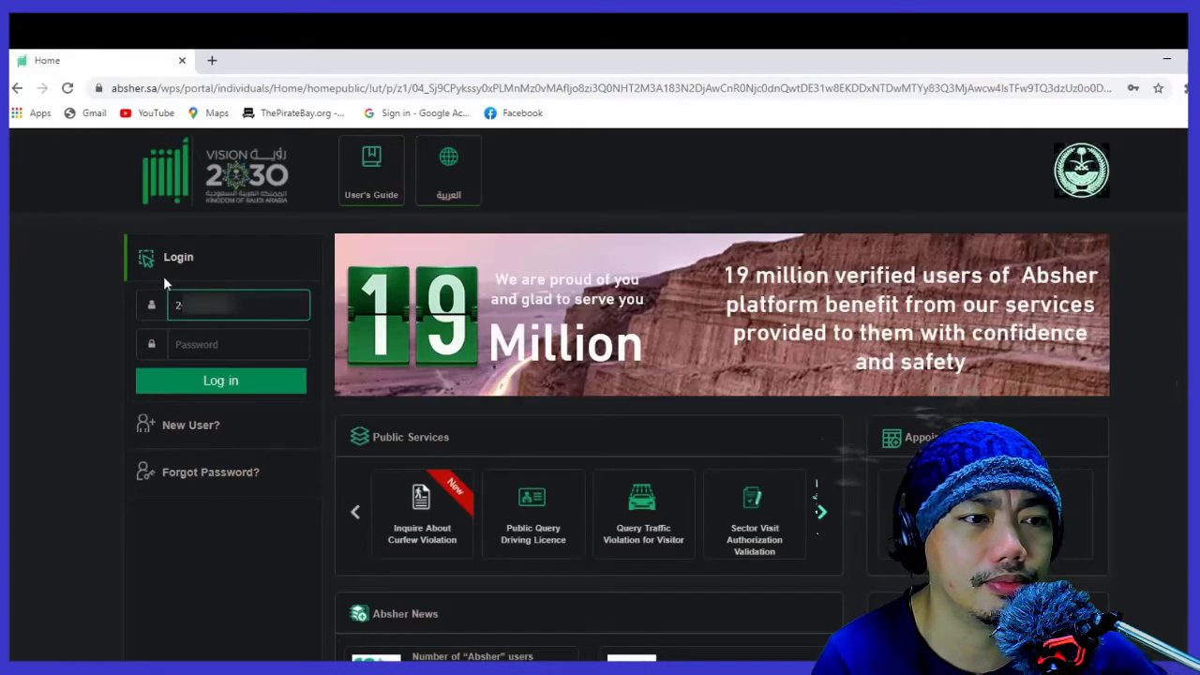
click(194, 476)
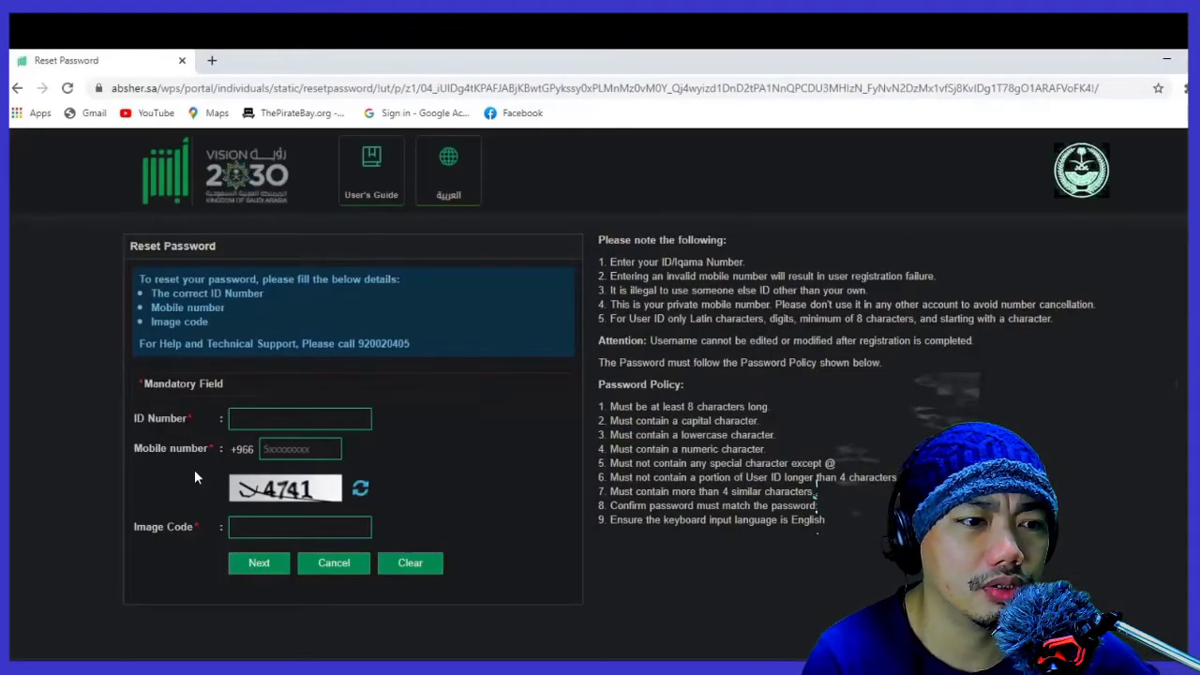
click(279, 418)
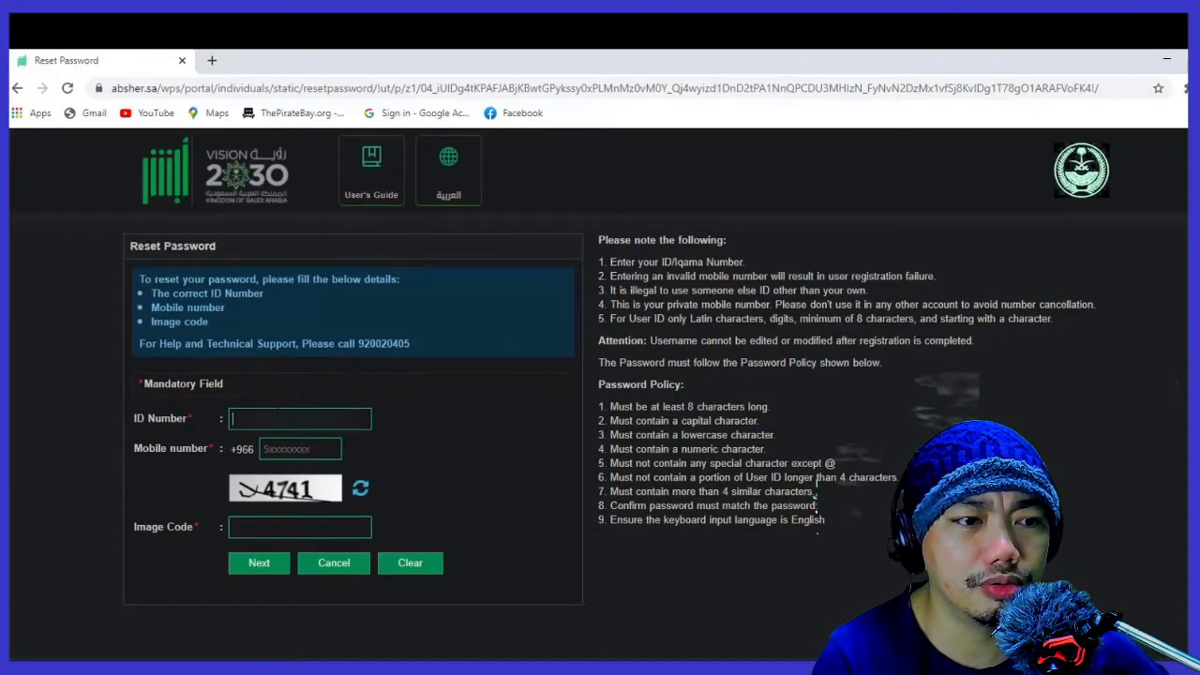
Enter the ID number, mobile number and the displayed image code, then submit them
text(24)
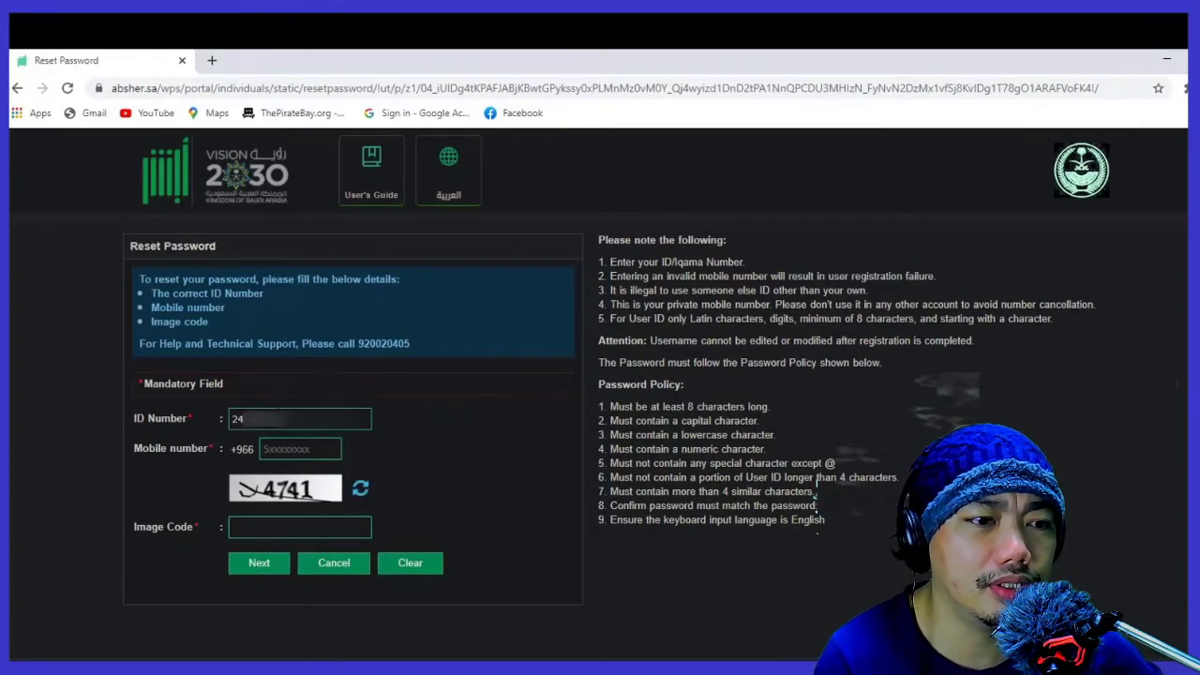
click(300, 448)
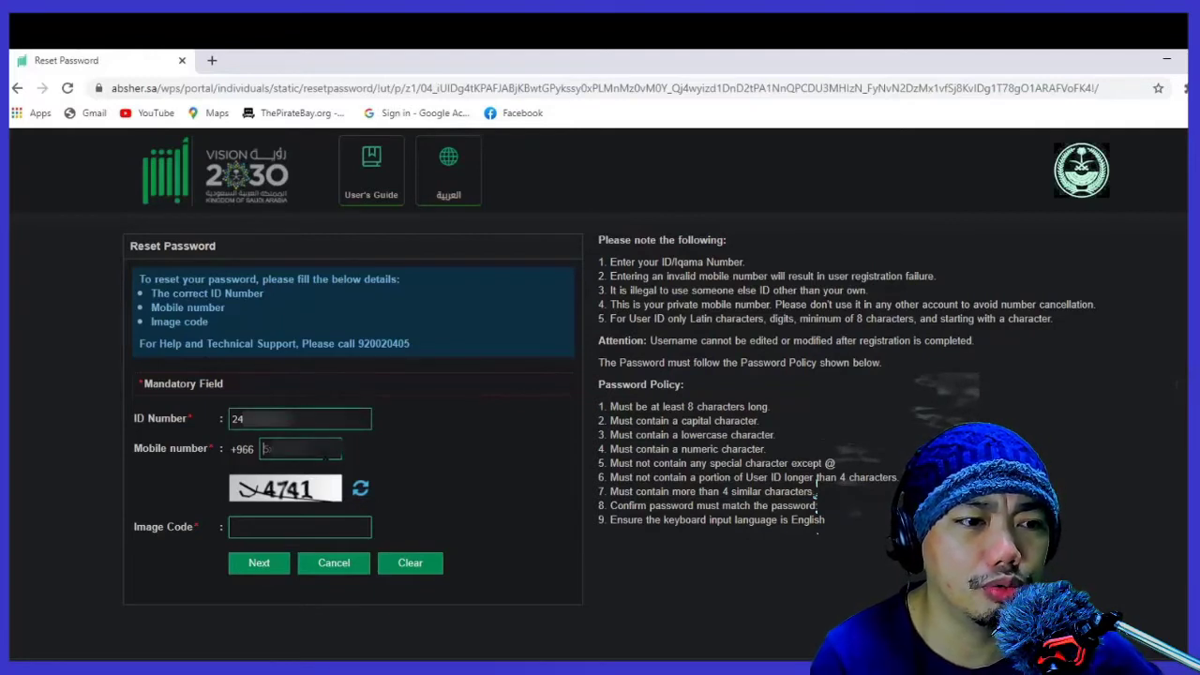
text(5)
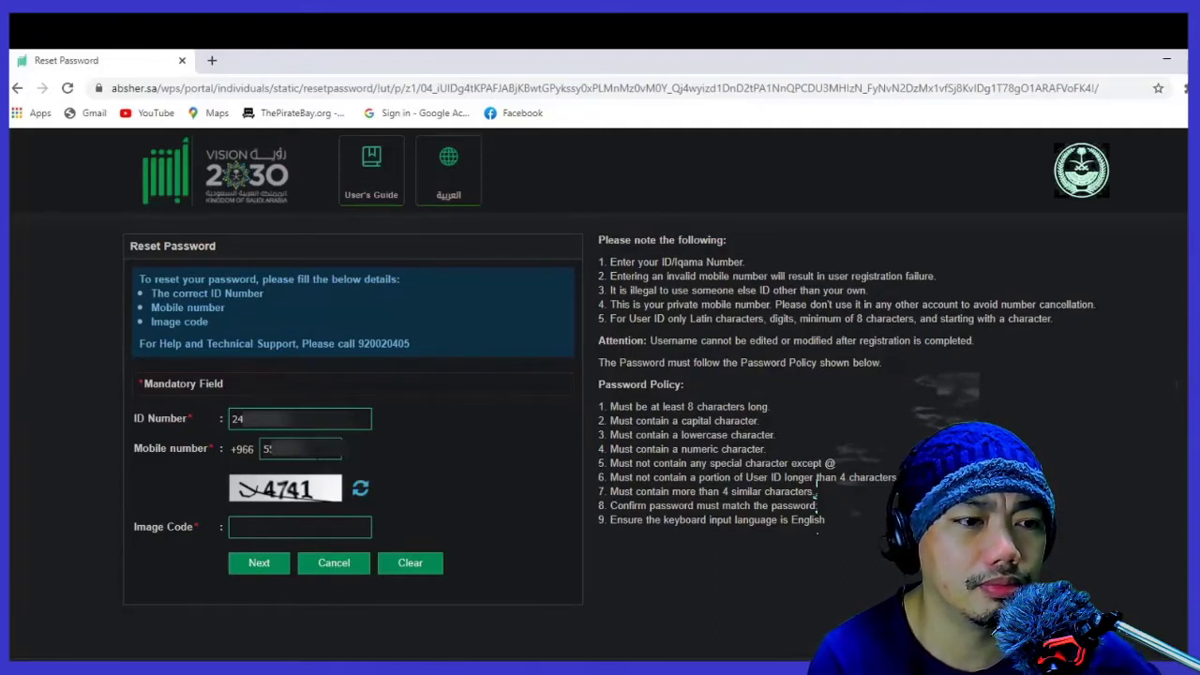
click(313, 531)
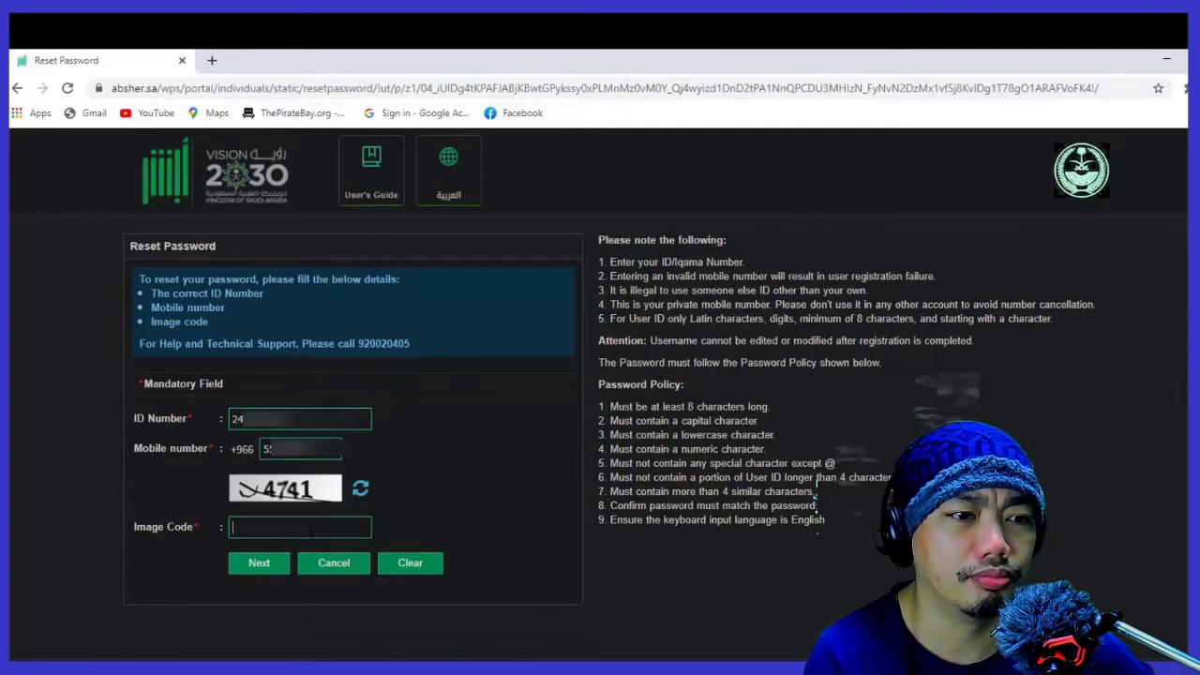
text(4)
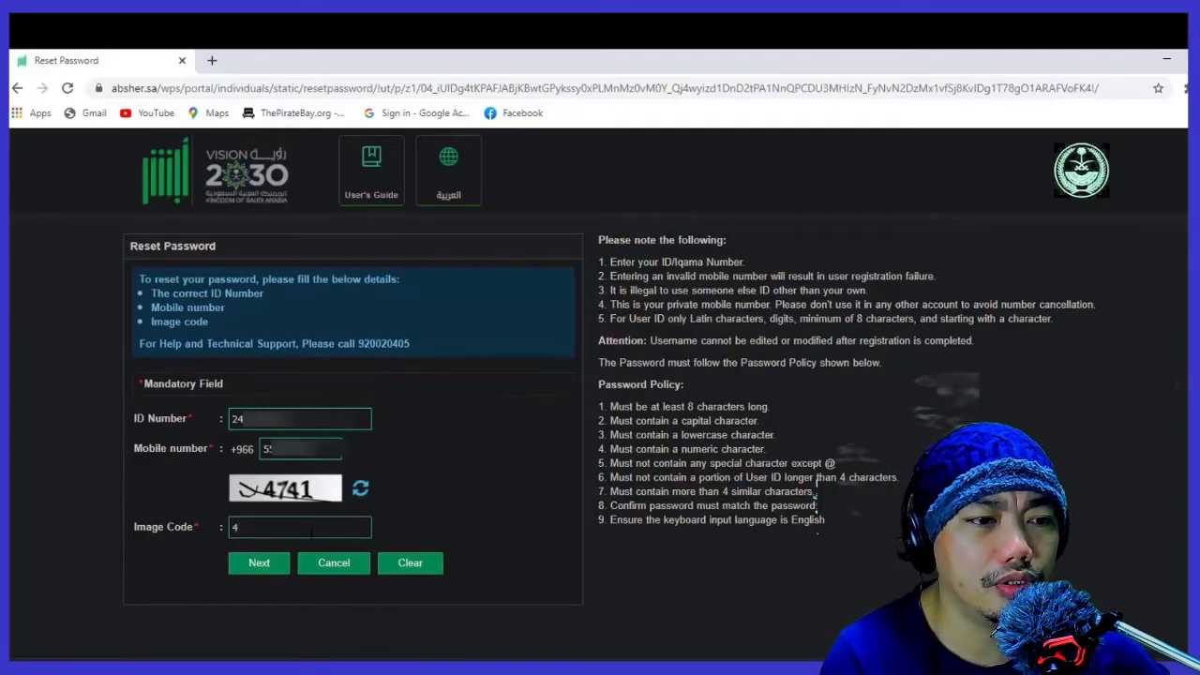
text(741)
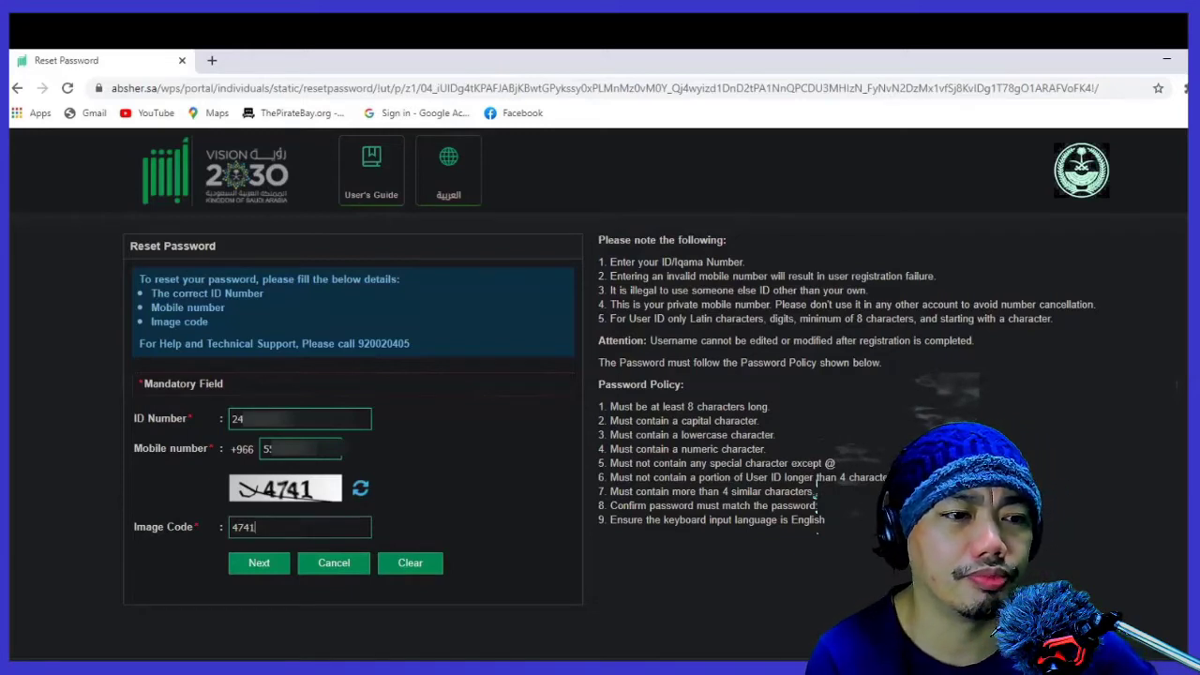
click(261, 562)
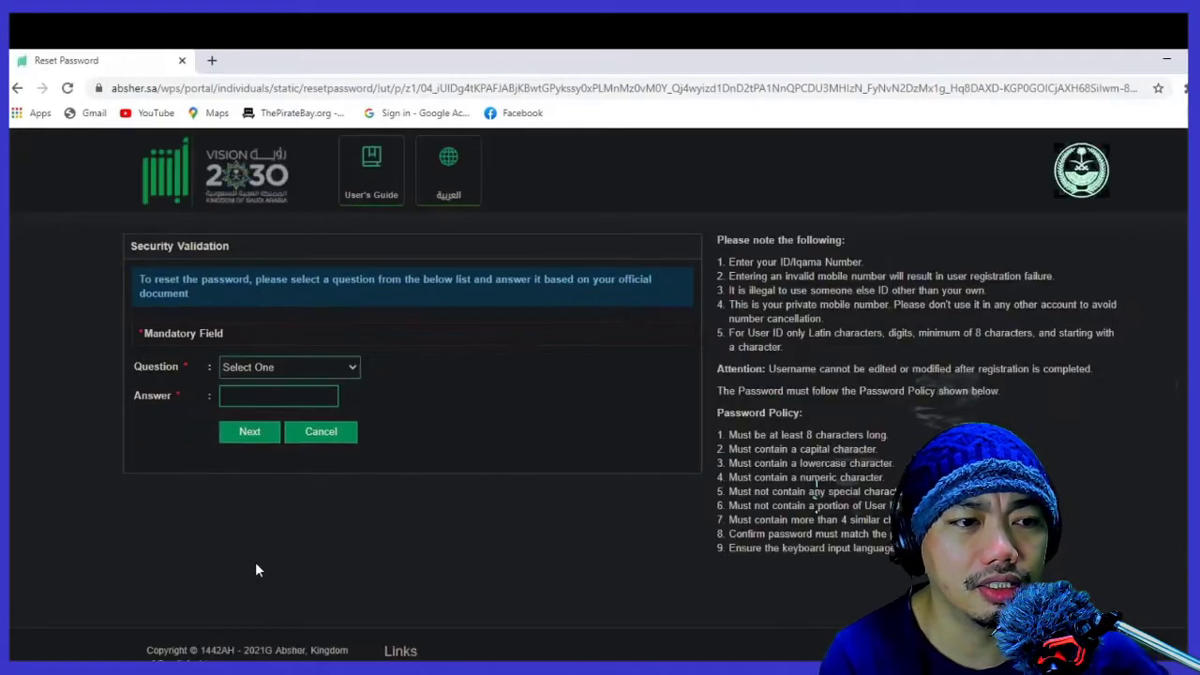
Choose Passport Number as the security question, type the passport number as the answer, and submit
click(352, 368)
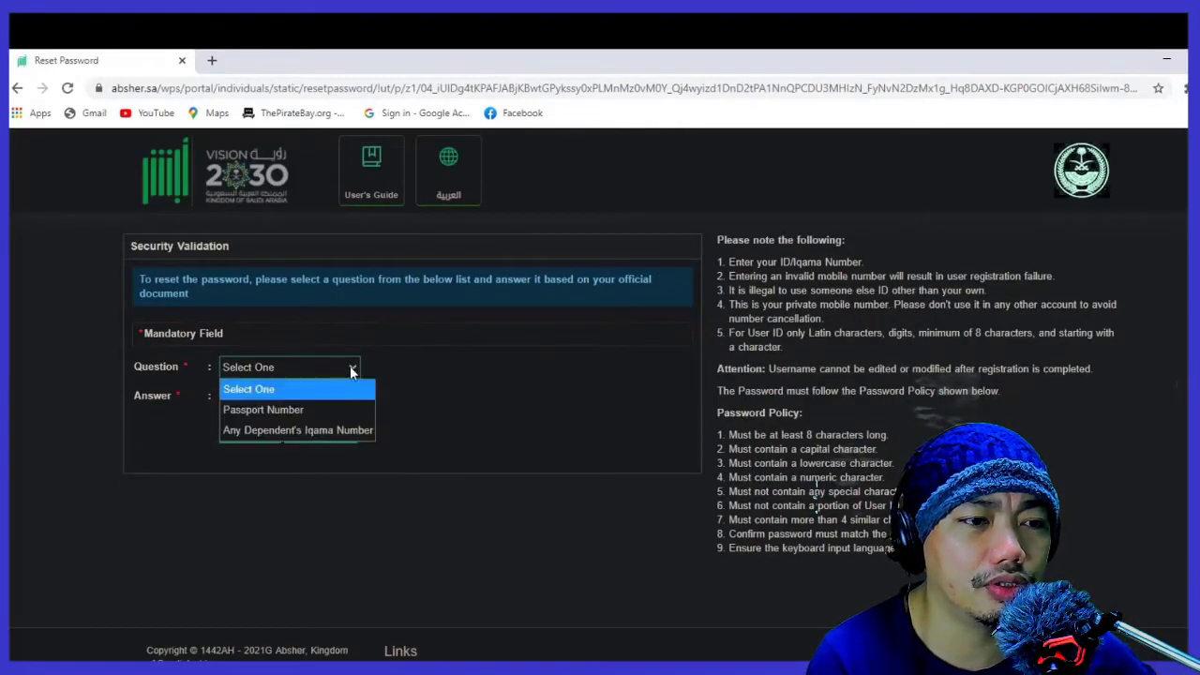
click(291, 412)
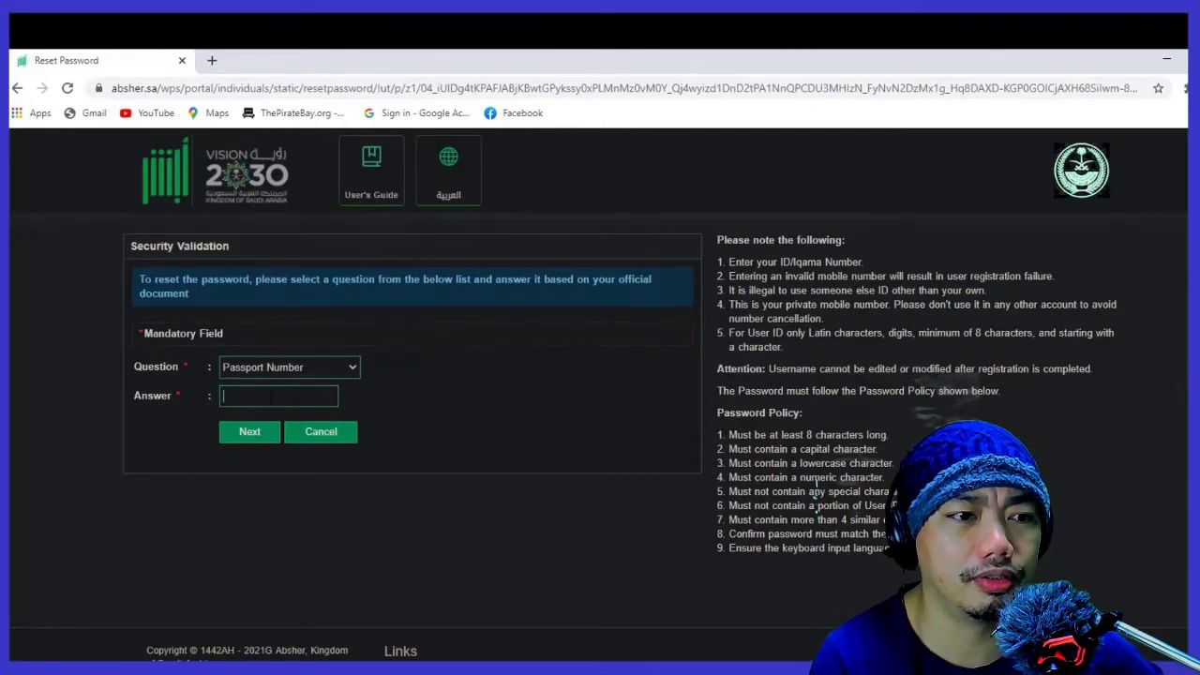
text(s)
key(BackSpace)
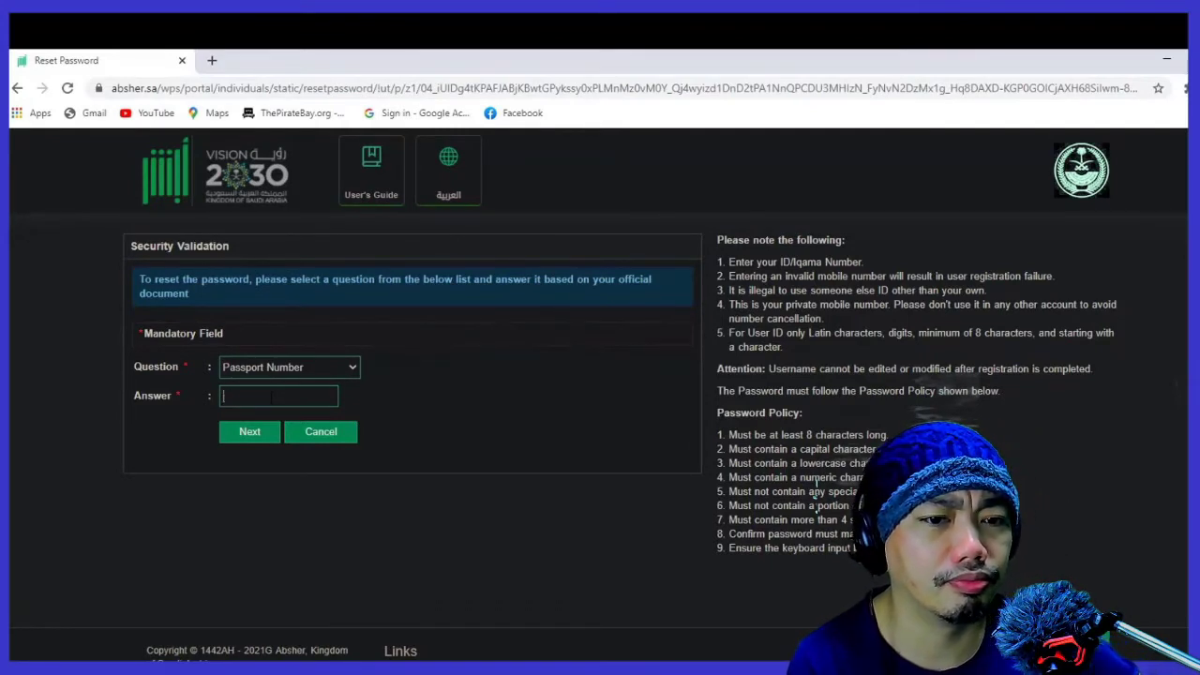
text(P)
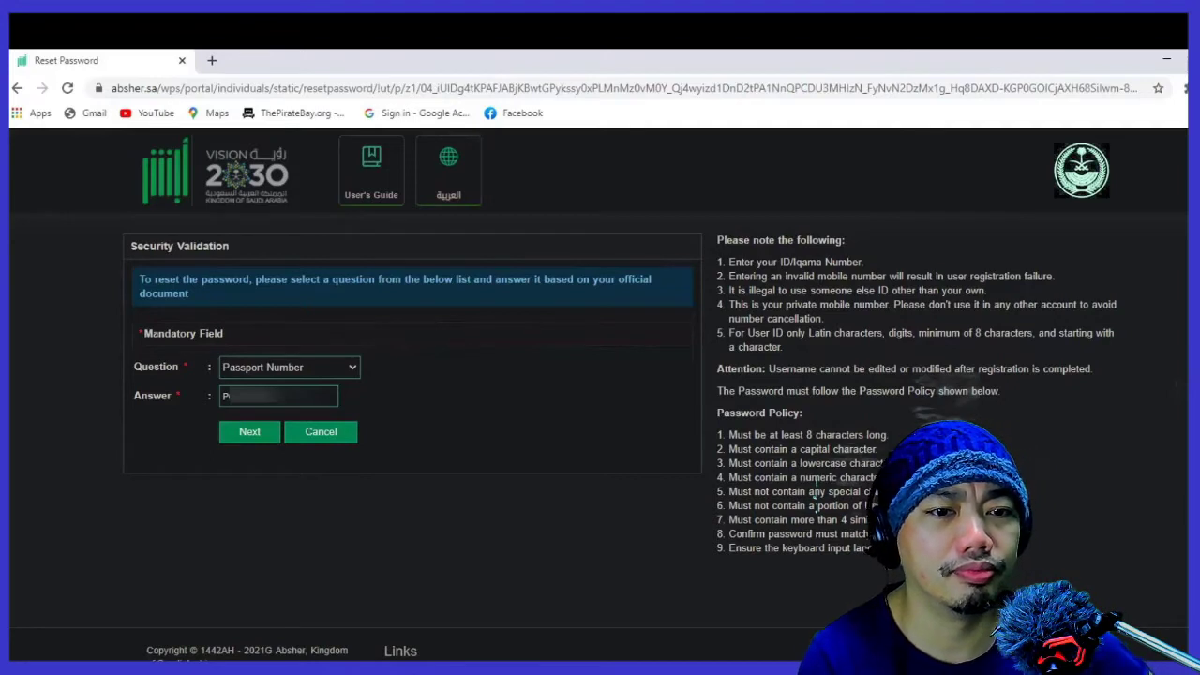
click(250, 433)
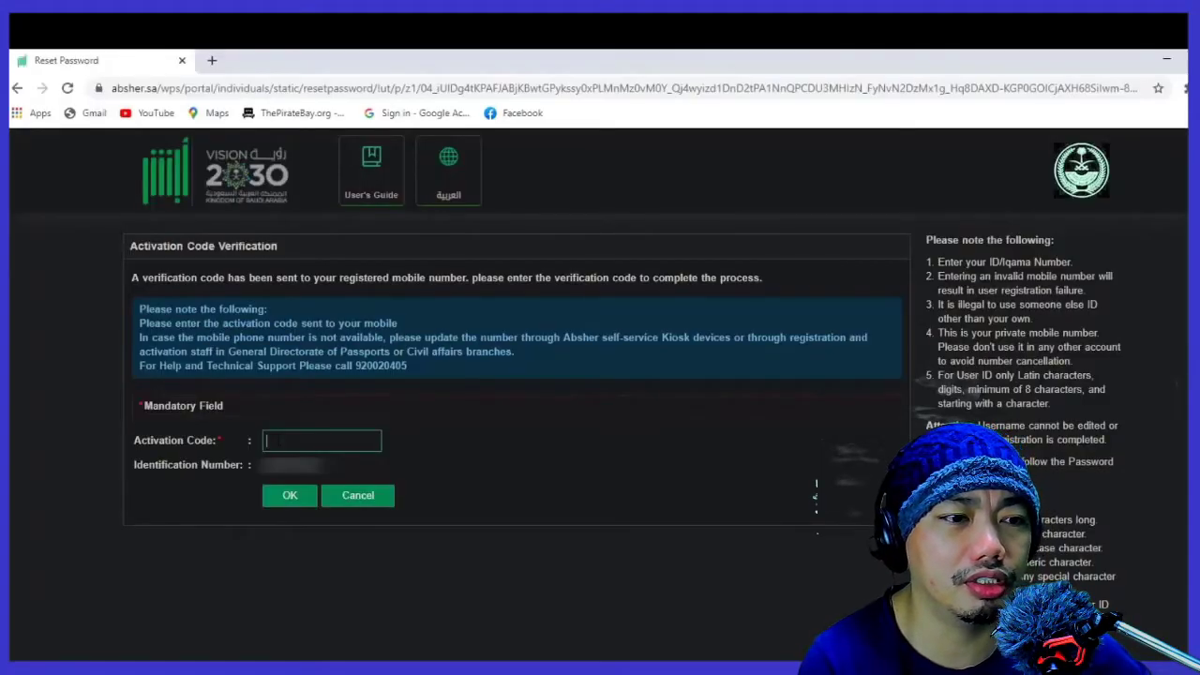
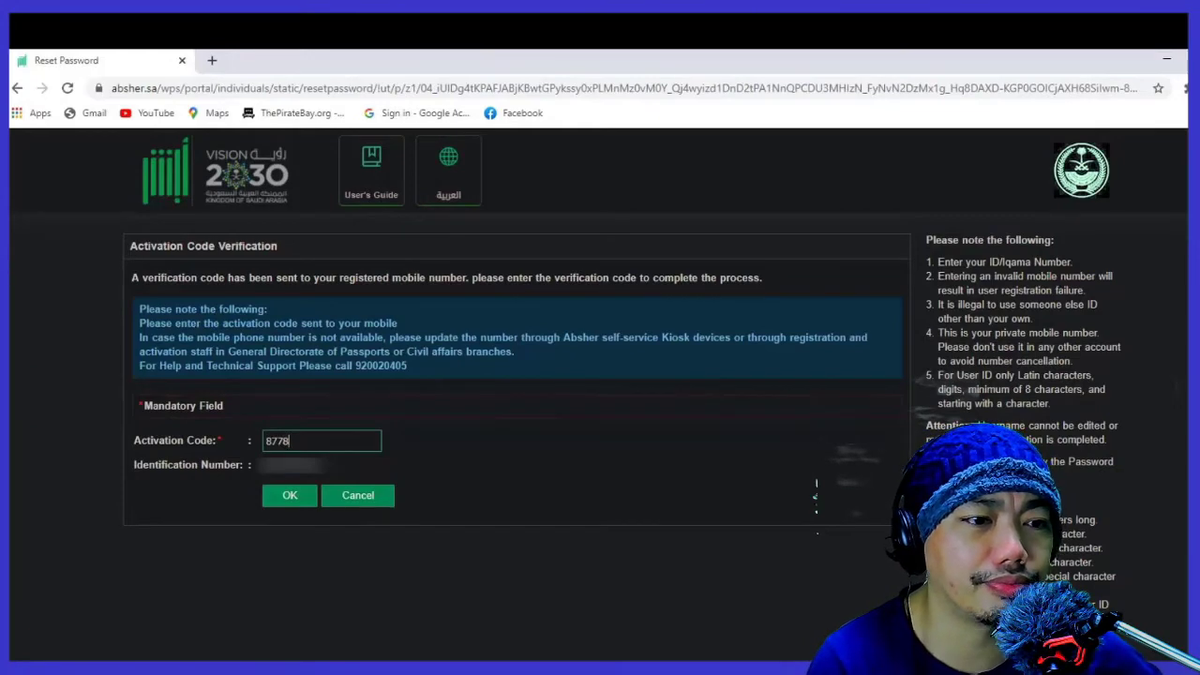
Enter the activation code received by SMS and confirm it
click(284, 497)
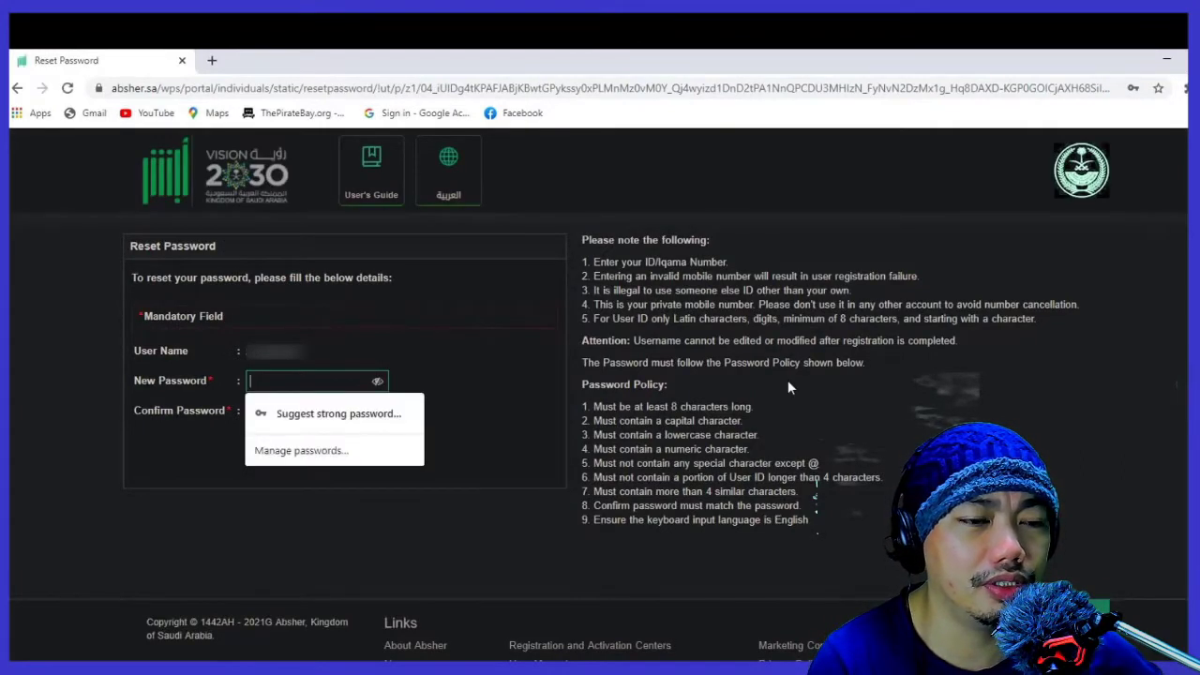
Paste the new password, retype it in Confirm Password, reveal it to check, and save
key(ctrl+v)
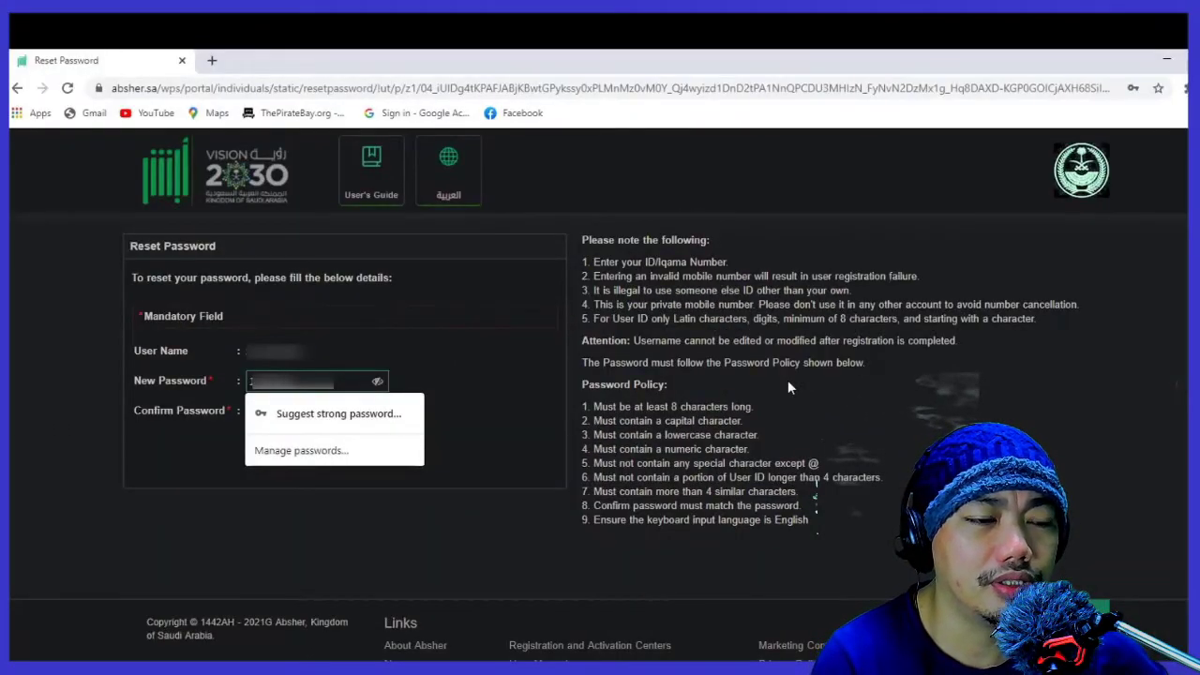
click(521, 384)
click(309, 410)
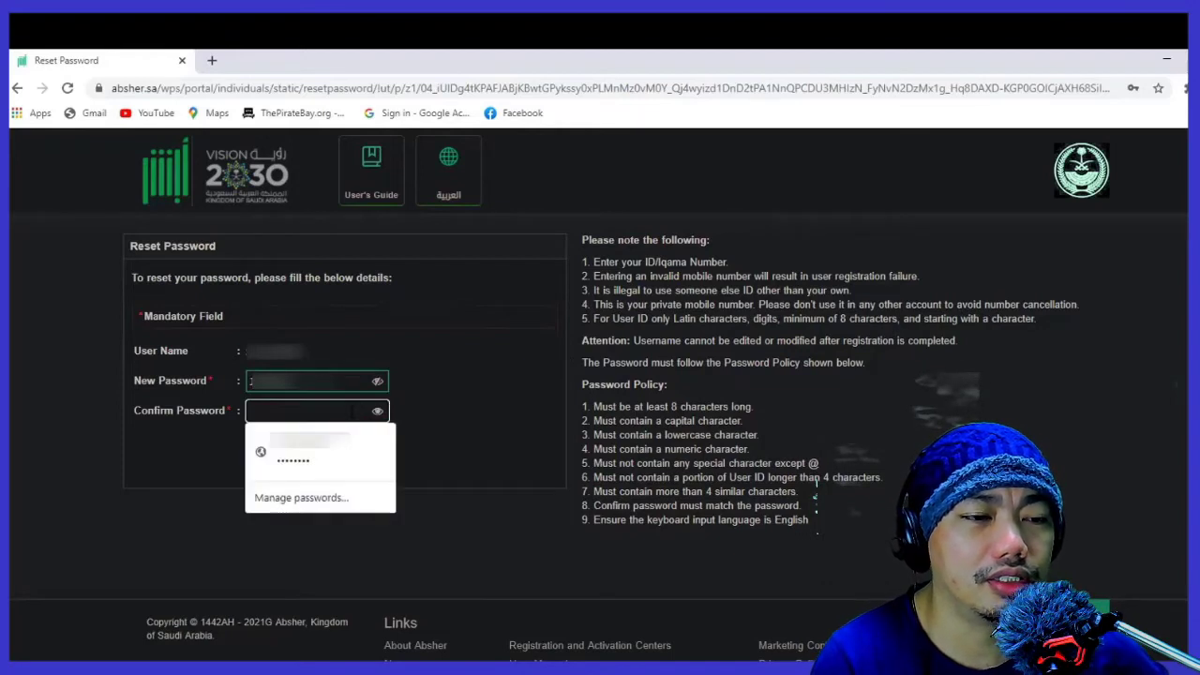
text(••)
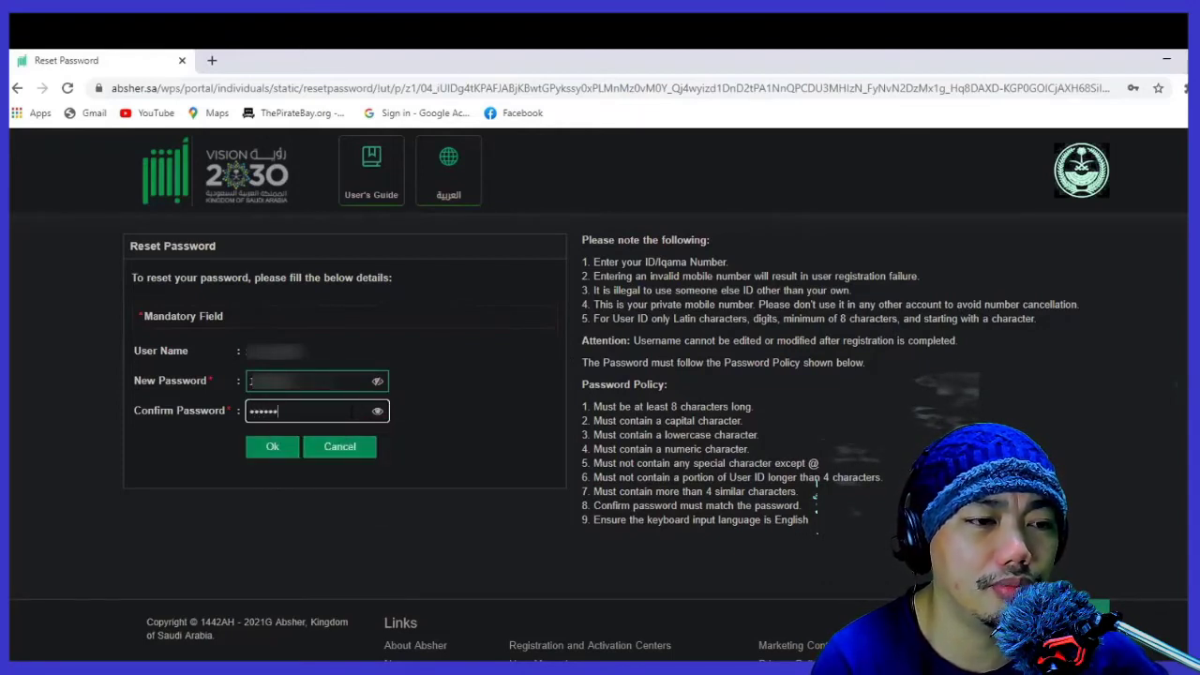
text(••••••)
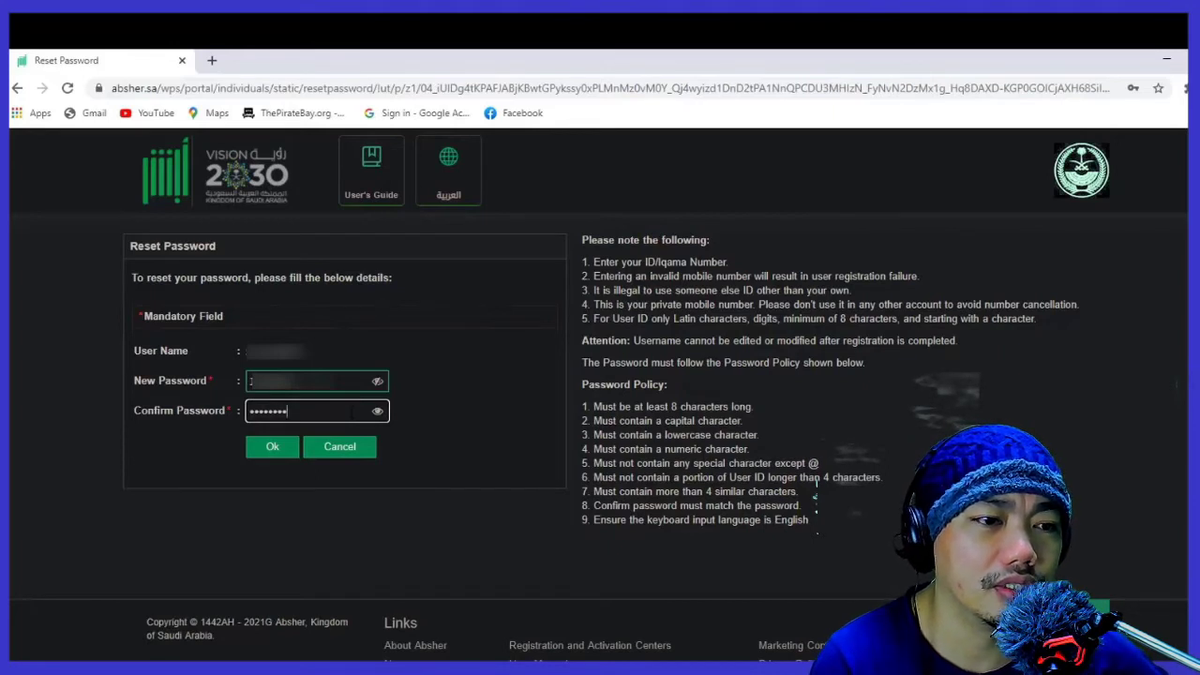
click(378, 412)
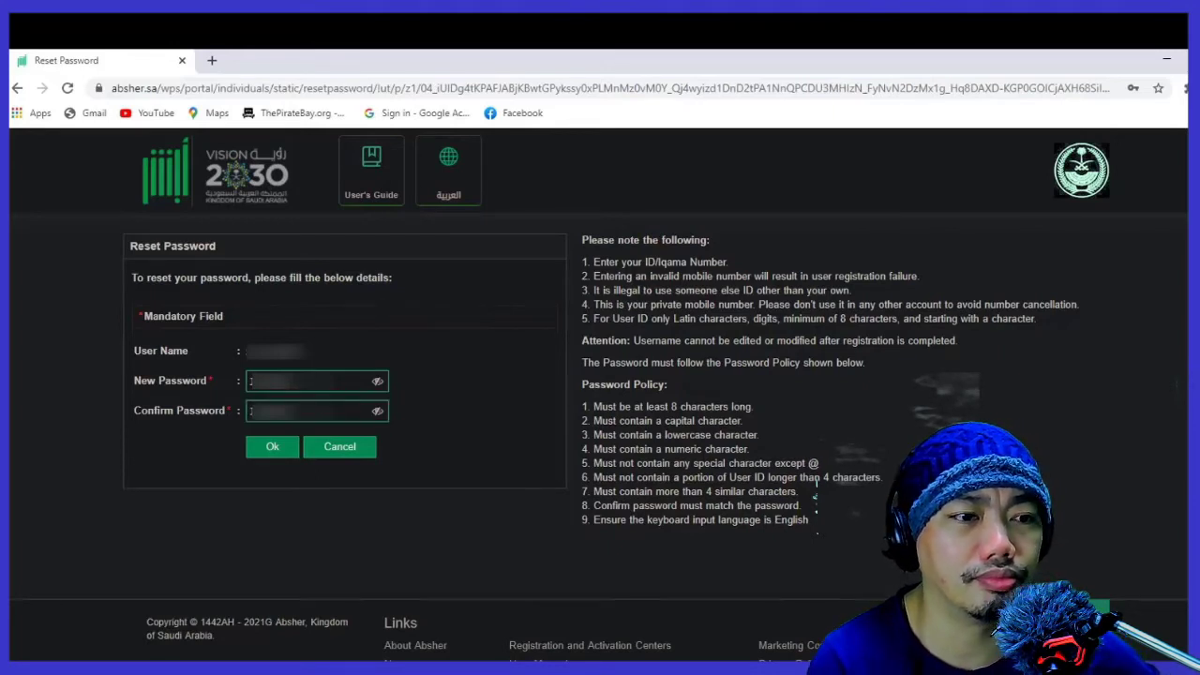
click(272, 448)
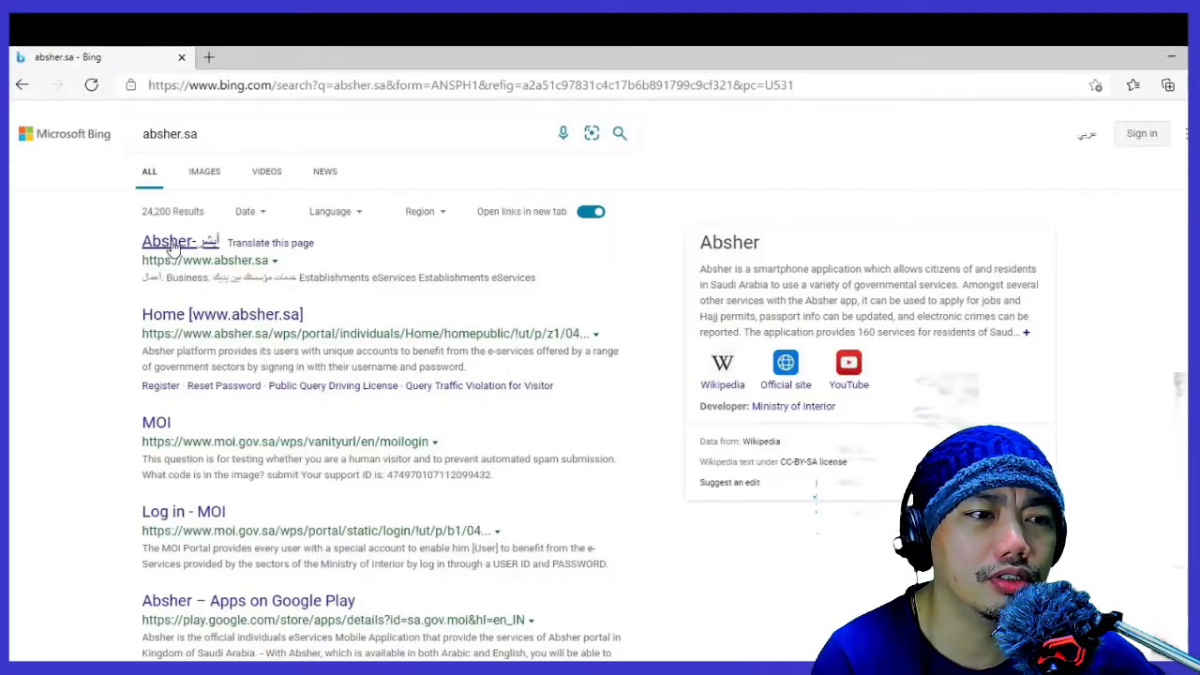
Return to Absher's Individuals portal and switch it to English
click(174, 249)
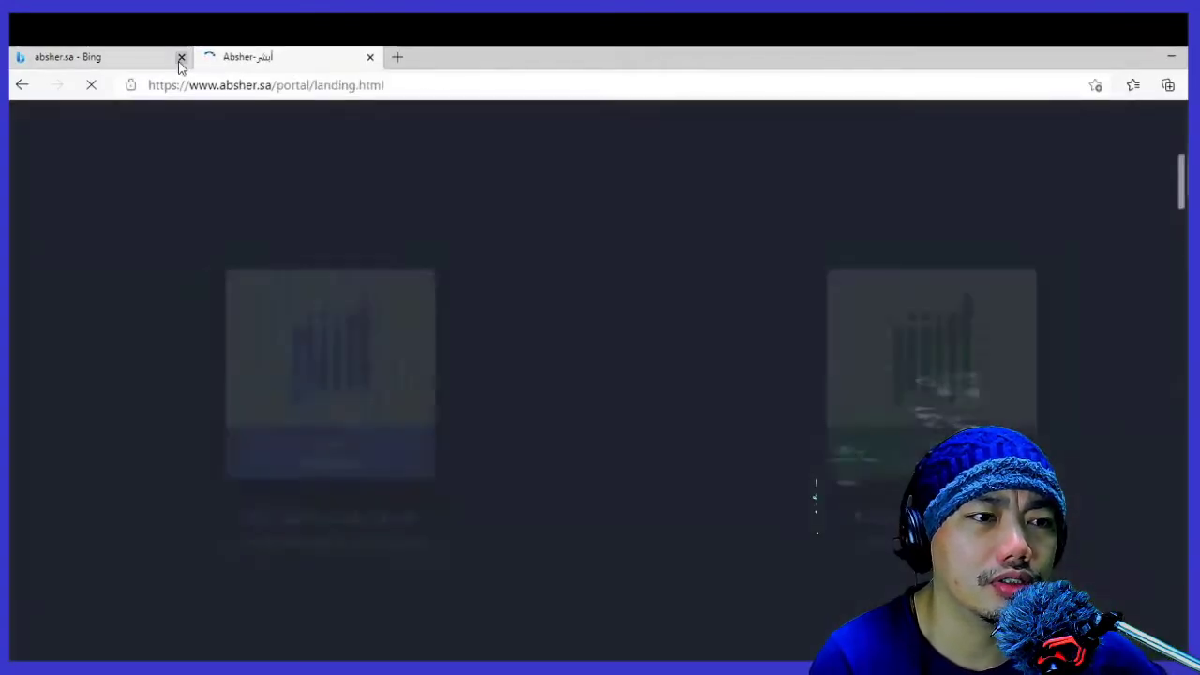
click(181, 57)
click(767, 355)
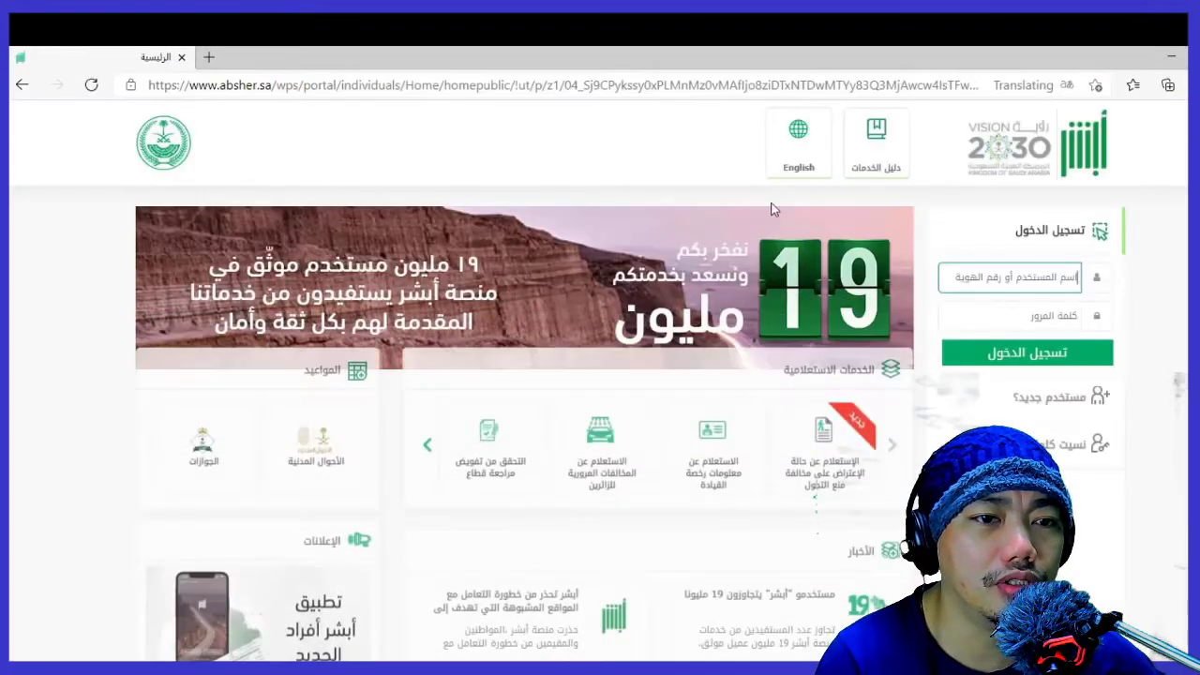
click(797, 163)
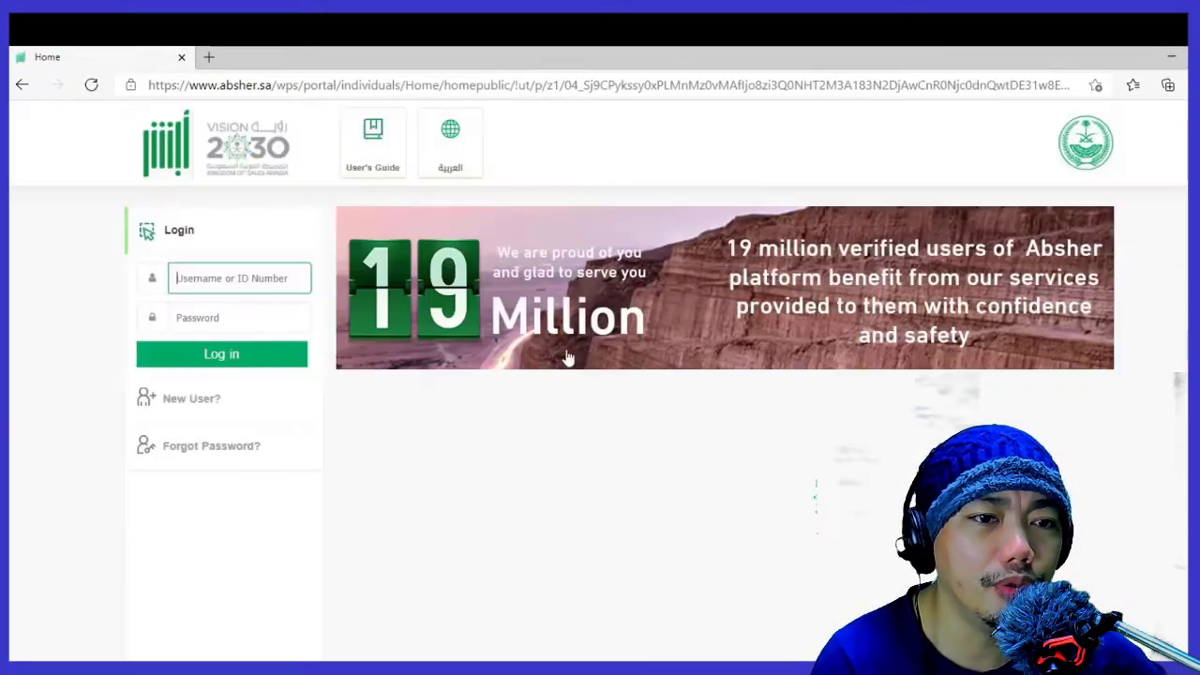
Log in with the ID number as username and the new password
click(235, 276)
key(ctrl+v)
click(233, 319)
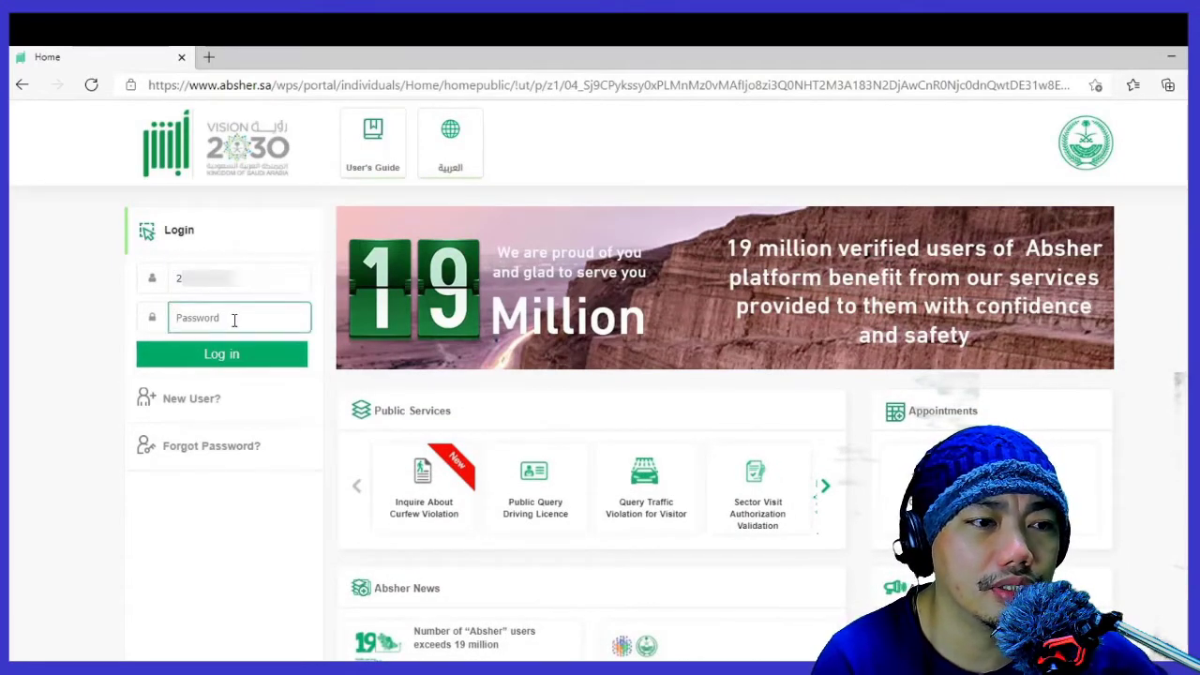
text(••••••)
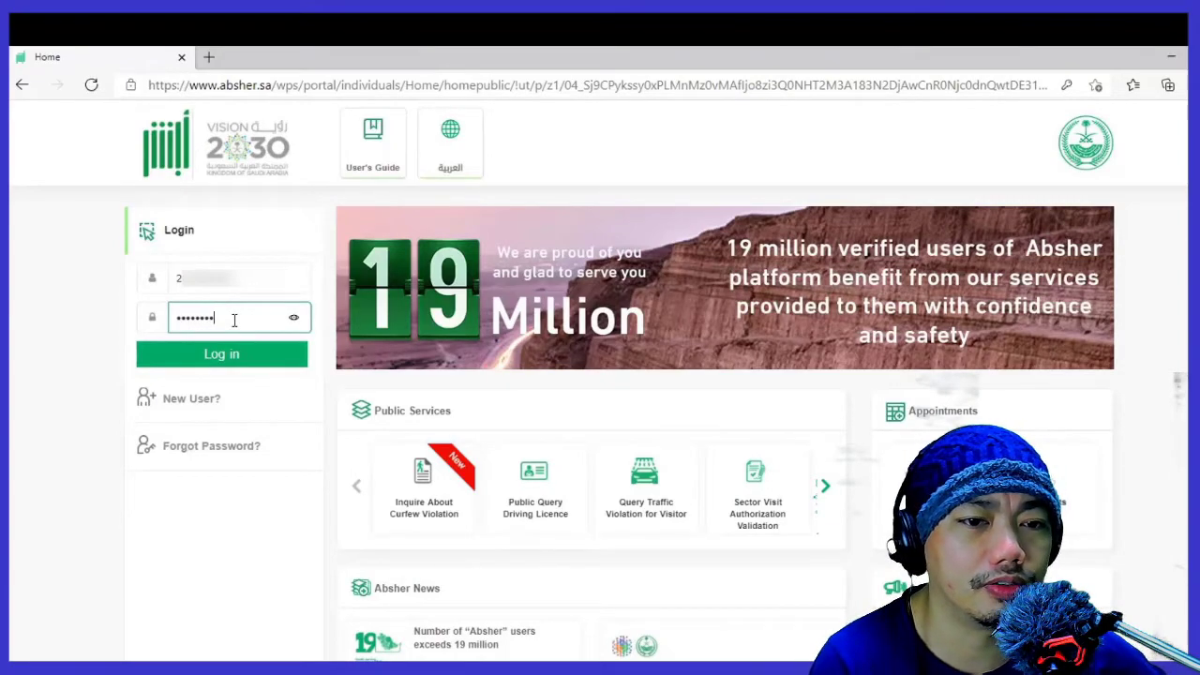
click(225, 357)
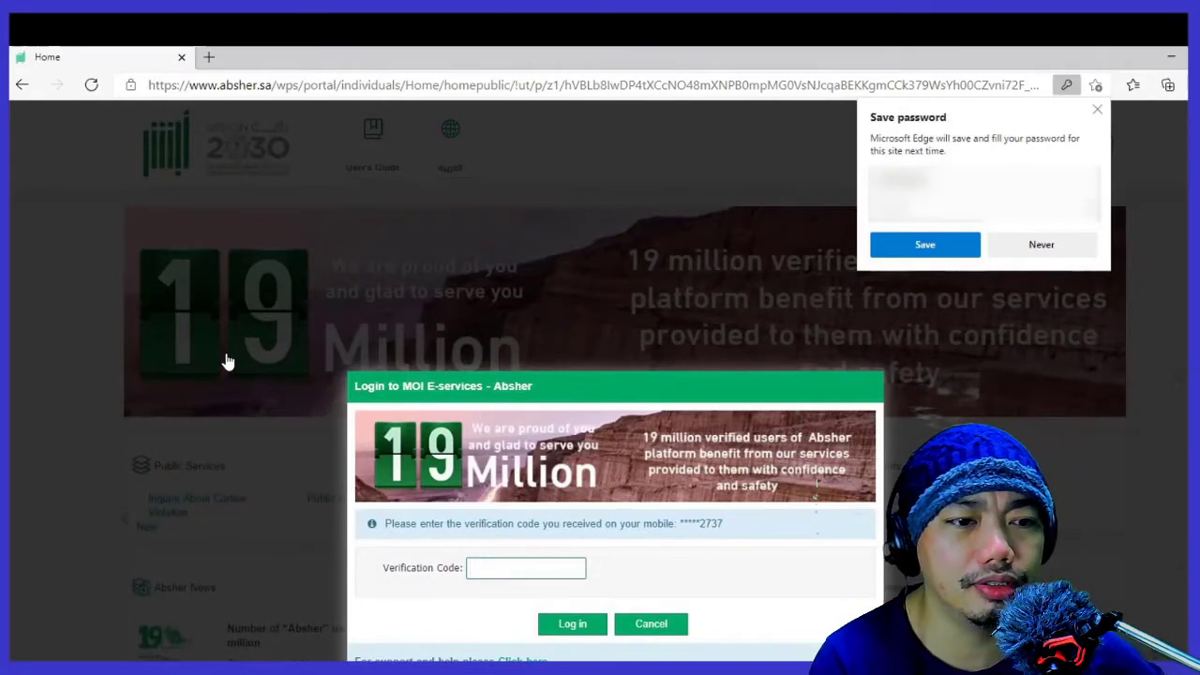
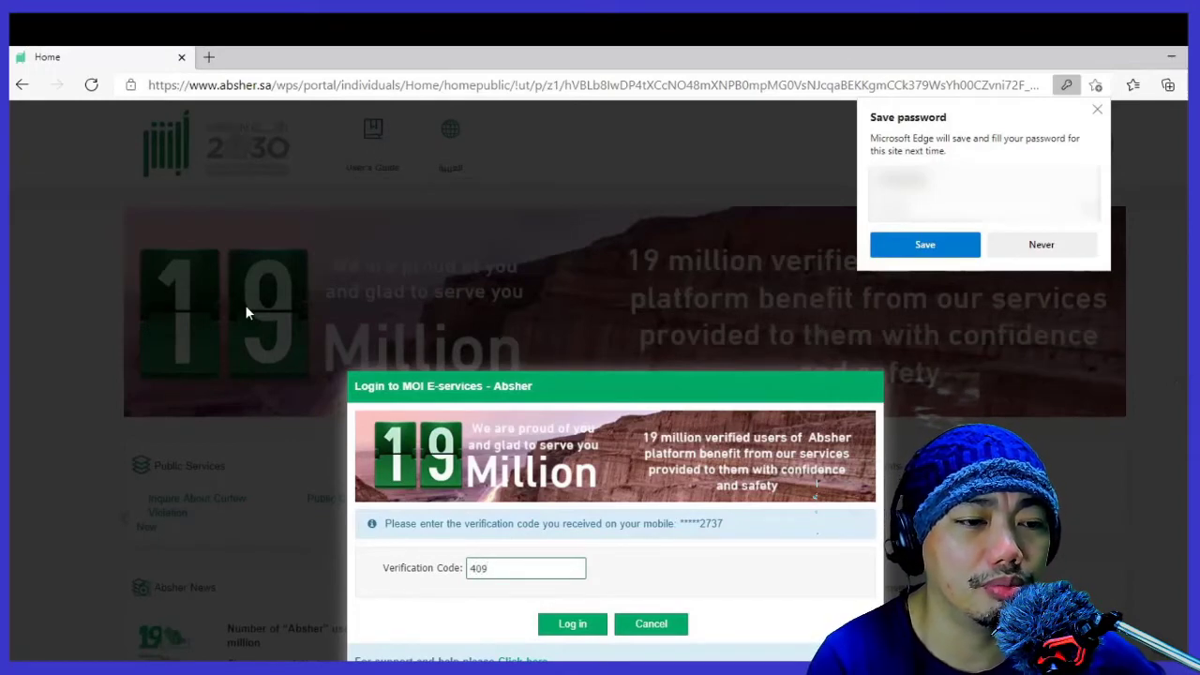
Enter the SMS verification code to finish signing in and reach the Account Creation form
click(566, 626)
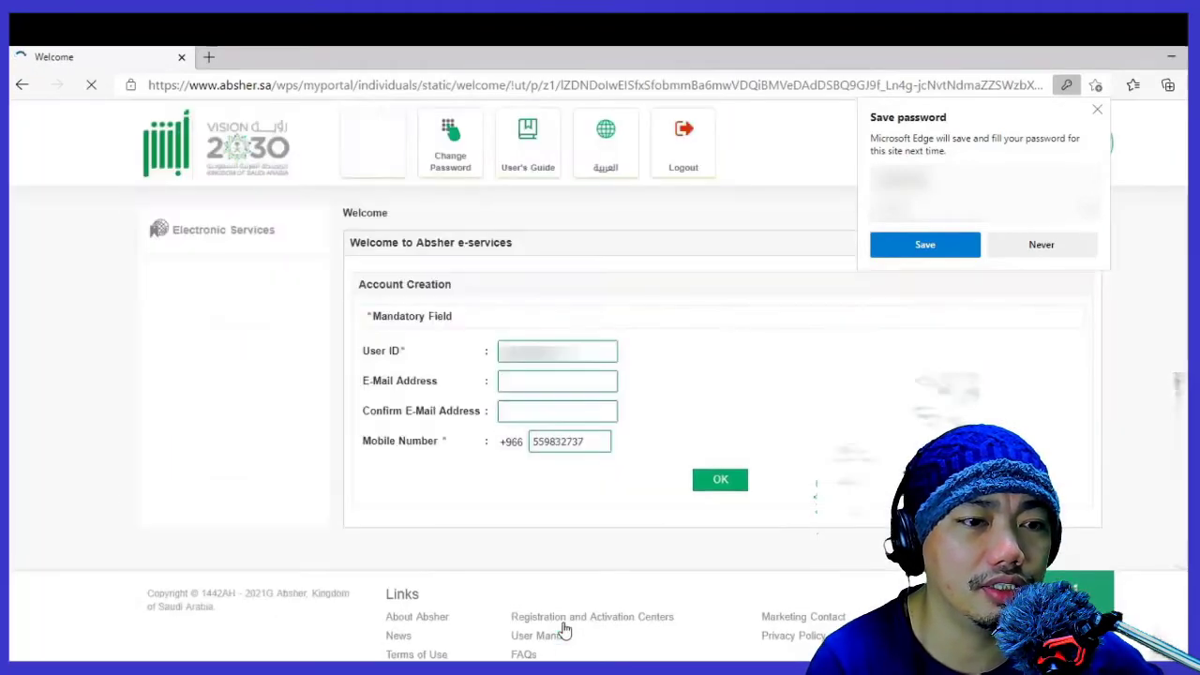
Dismiss Edge's save-password offer, paste the account e-mail into both e-mail fields, and submit
click(1097, 110)
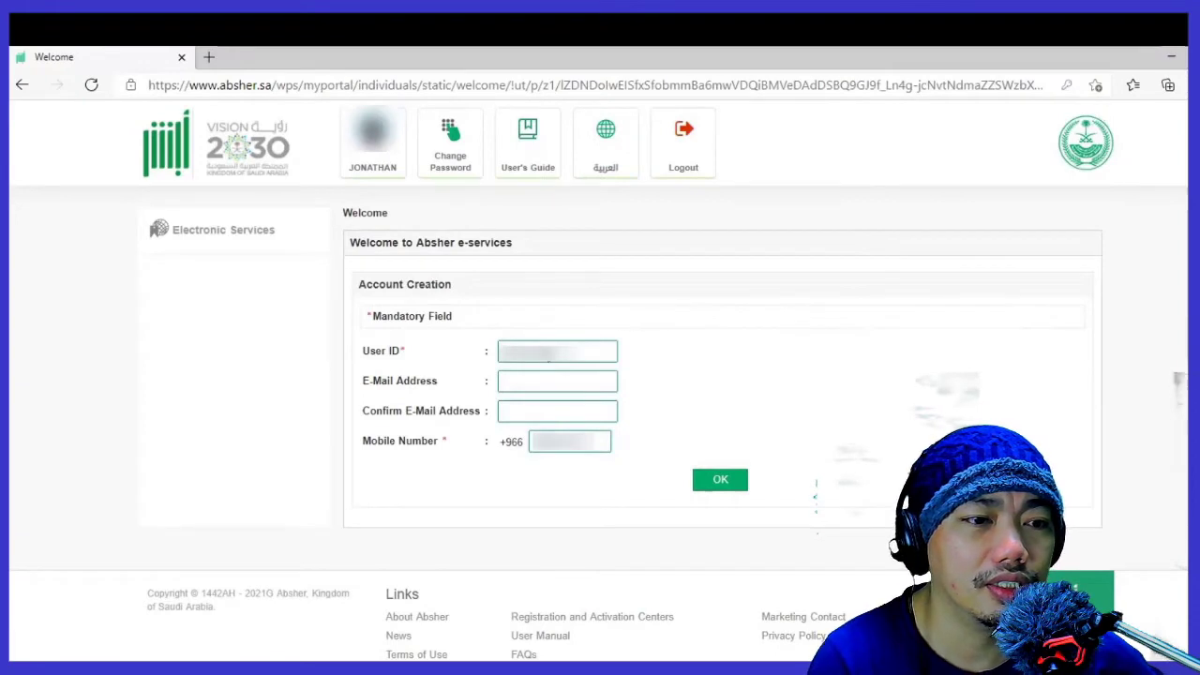
click(519, 383)
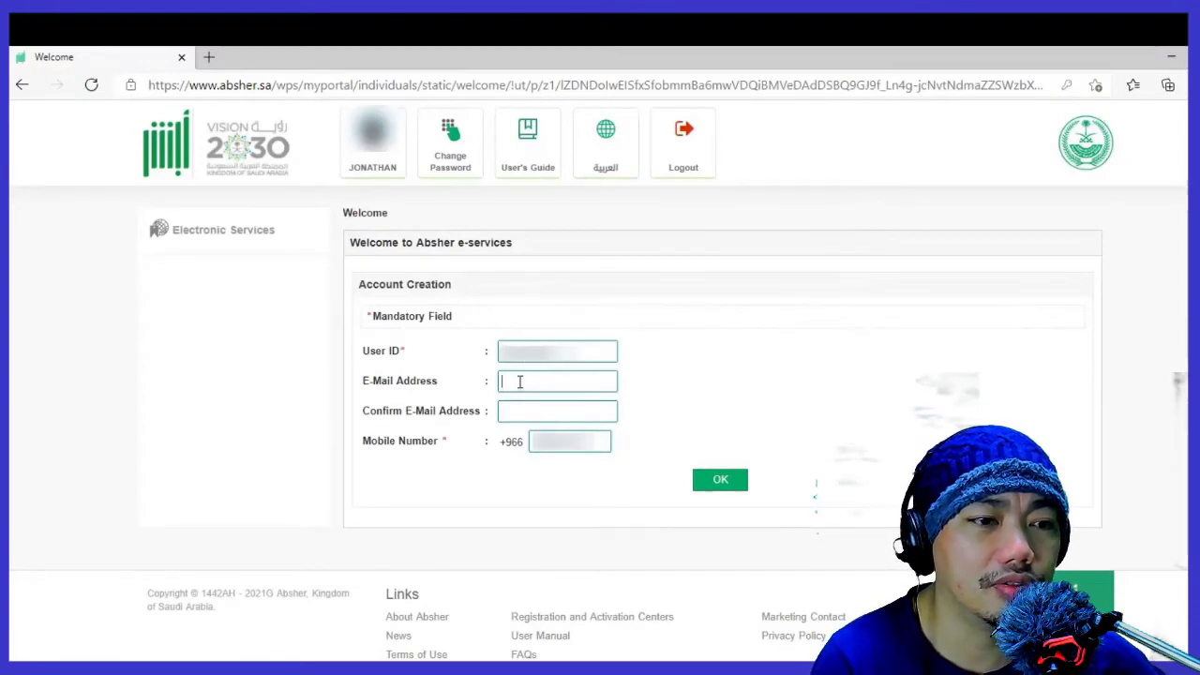
key(ctrl+v)
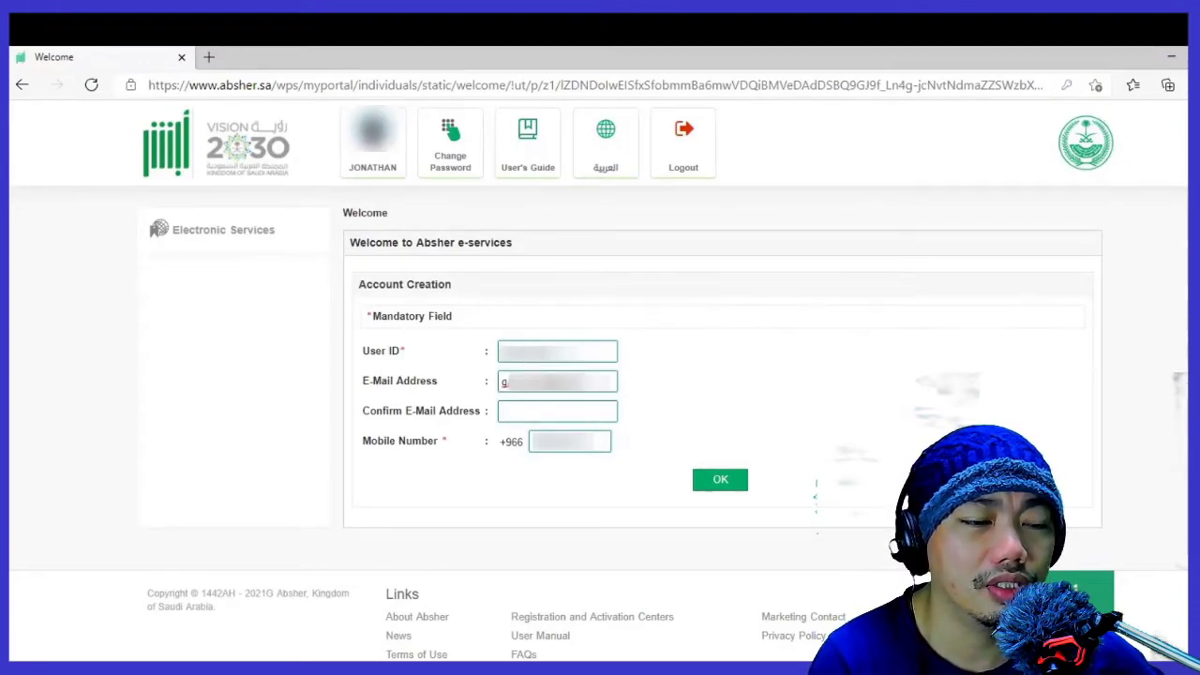
click(549, 415)
key(ctrl+v)
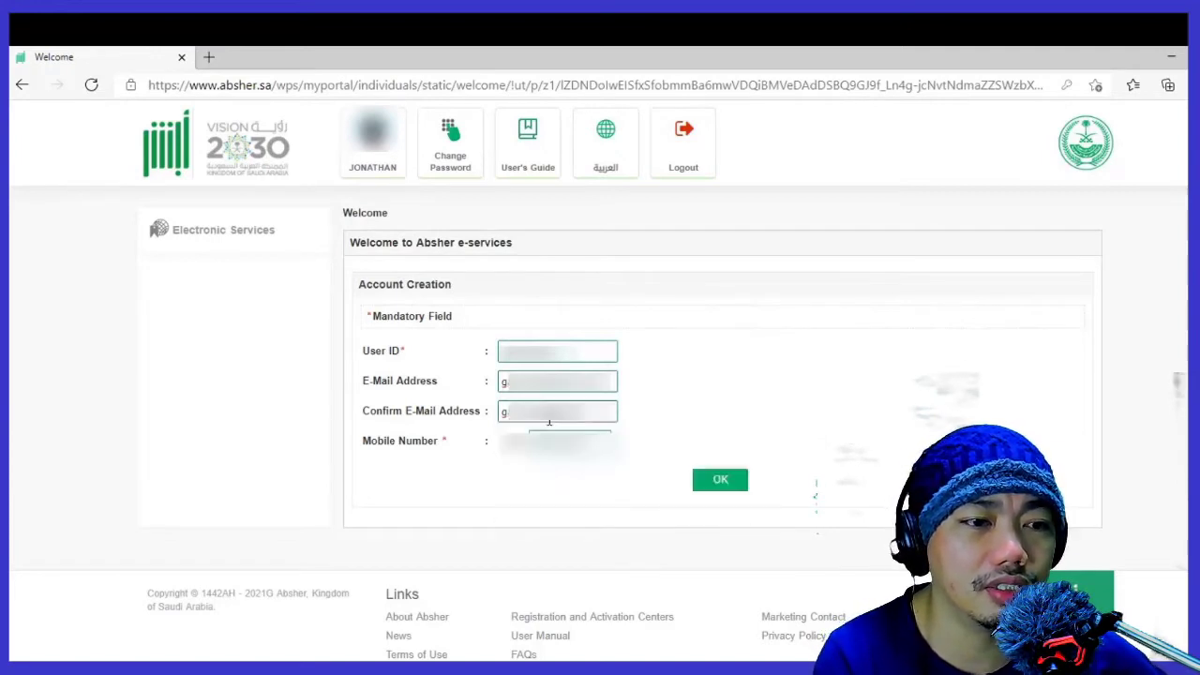
click(722, 486)
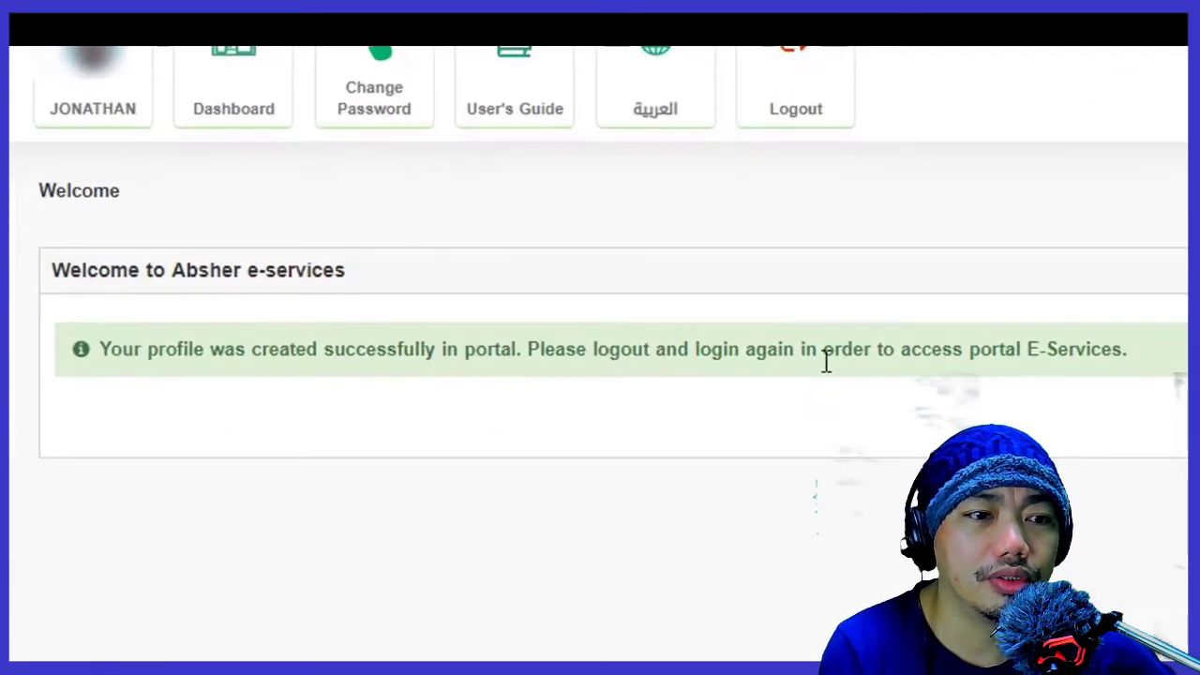
Log out, then sign back in with the account username and password, revealing the password to check it
click(795, 95)
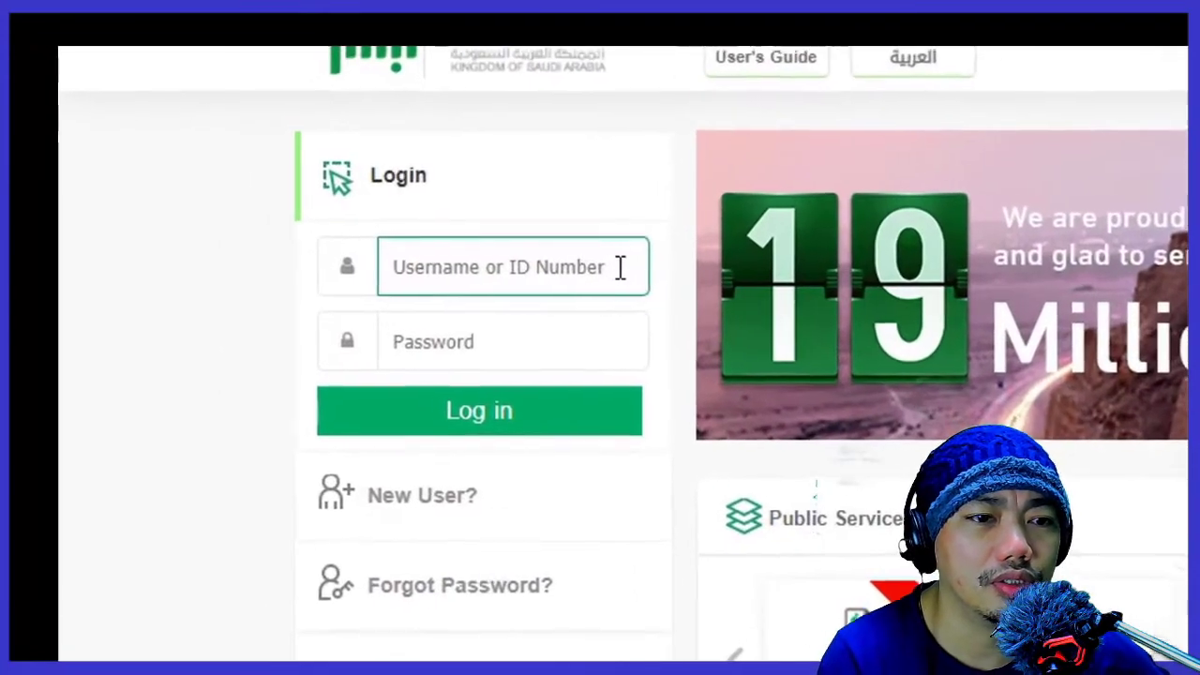
text(Ss)
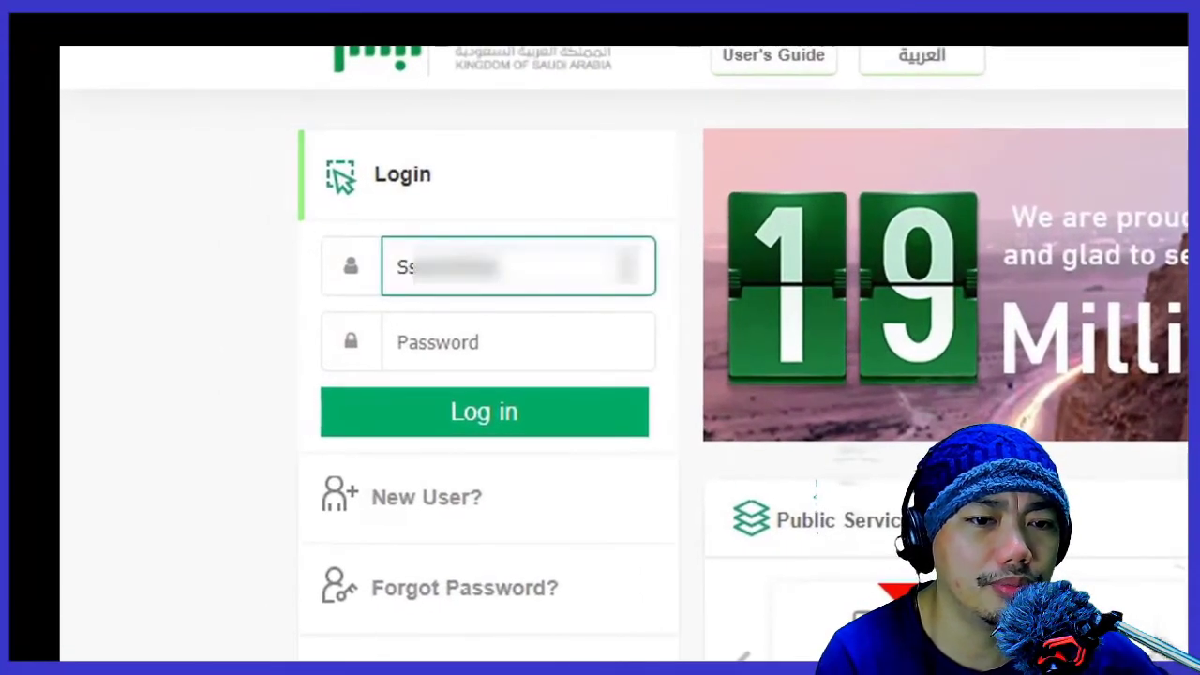
click(561, 355)
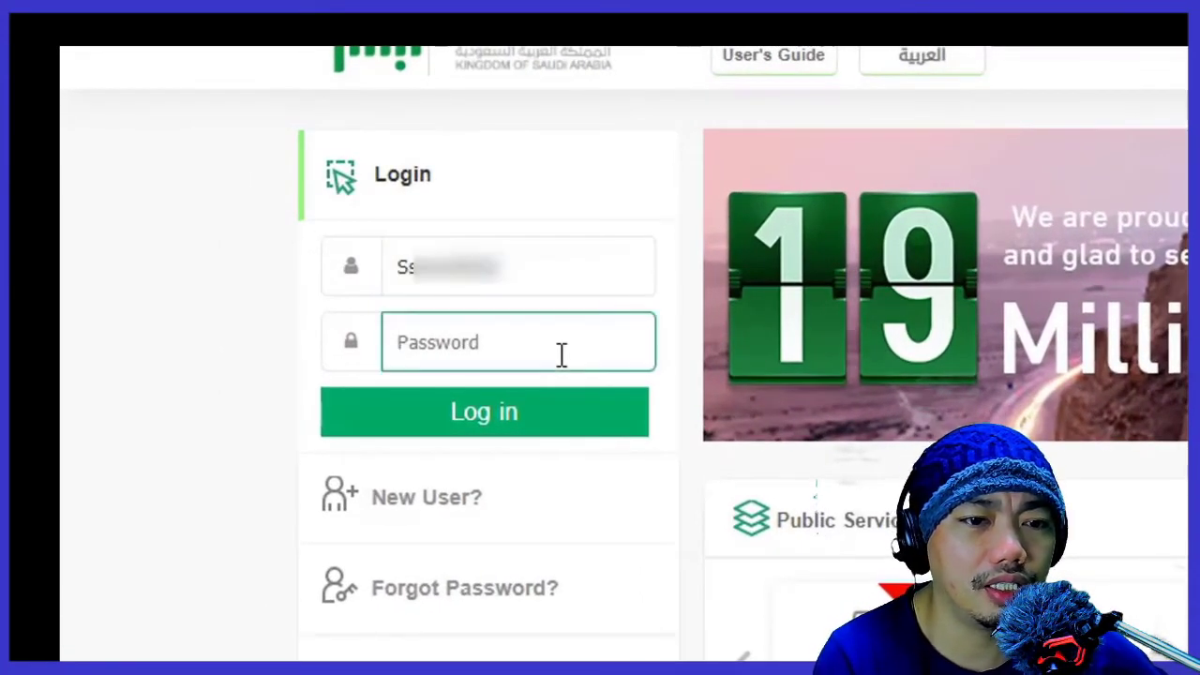
text(•••••)
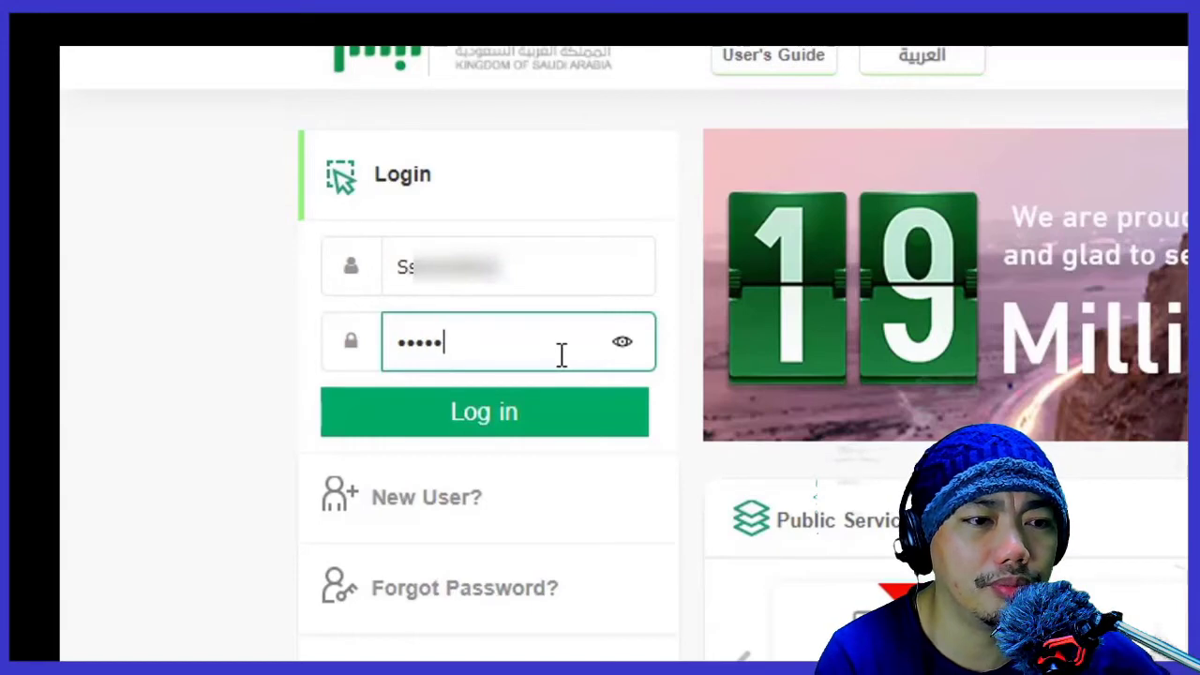
text(•••)
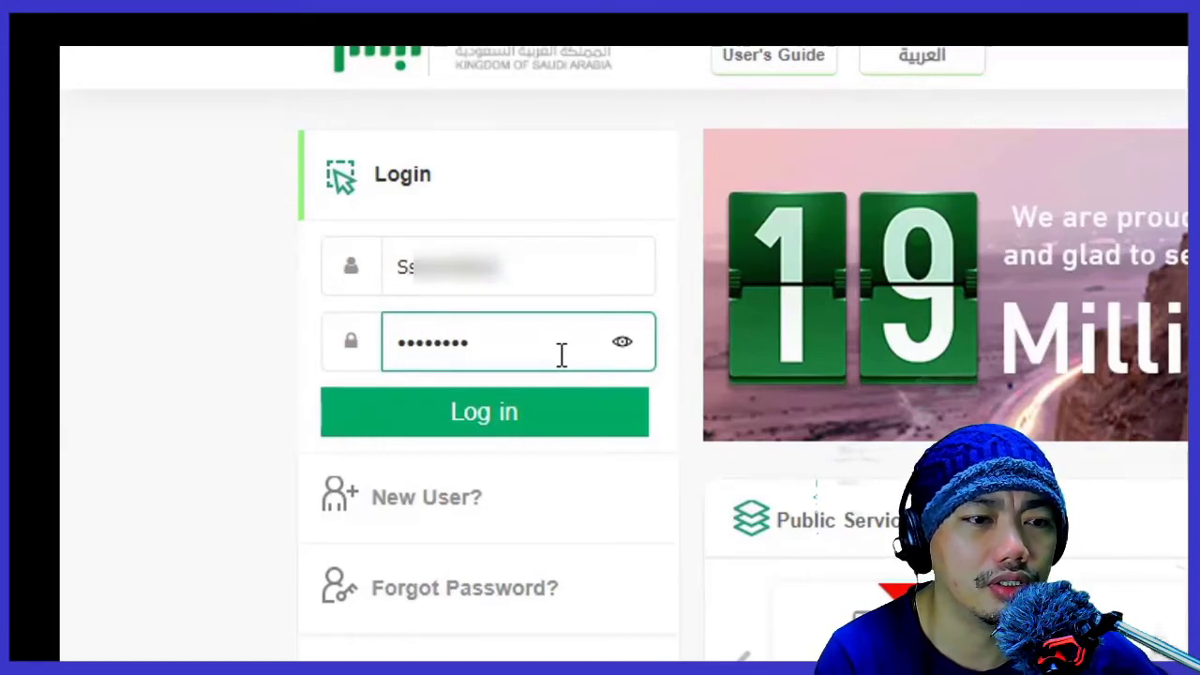
click(622, 343)
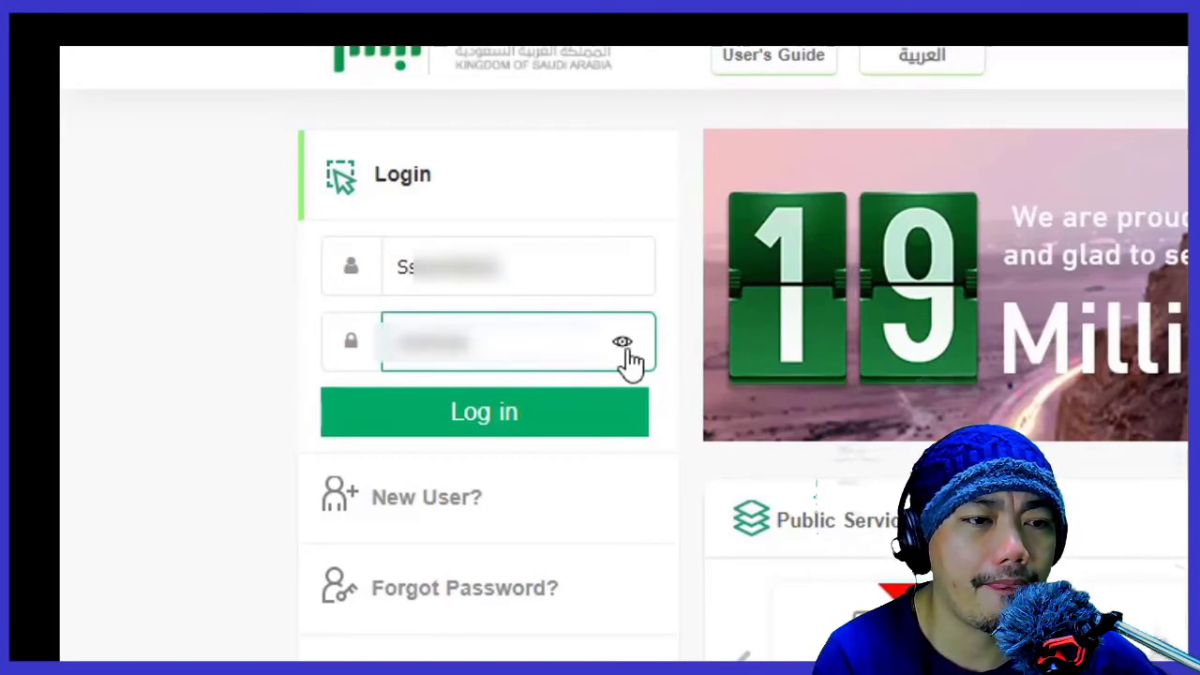
click(494, 421)
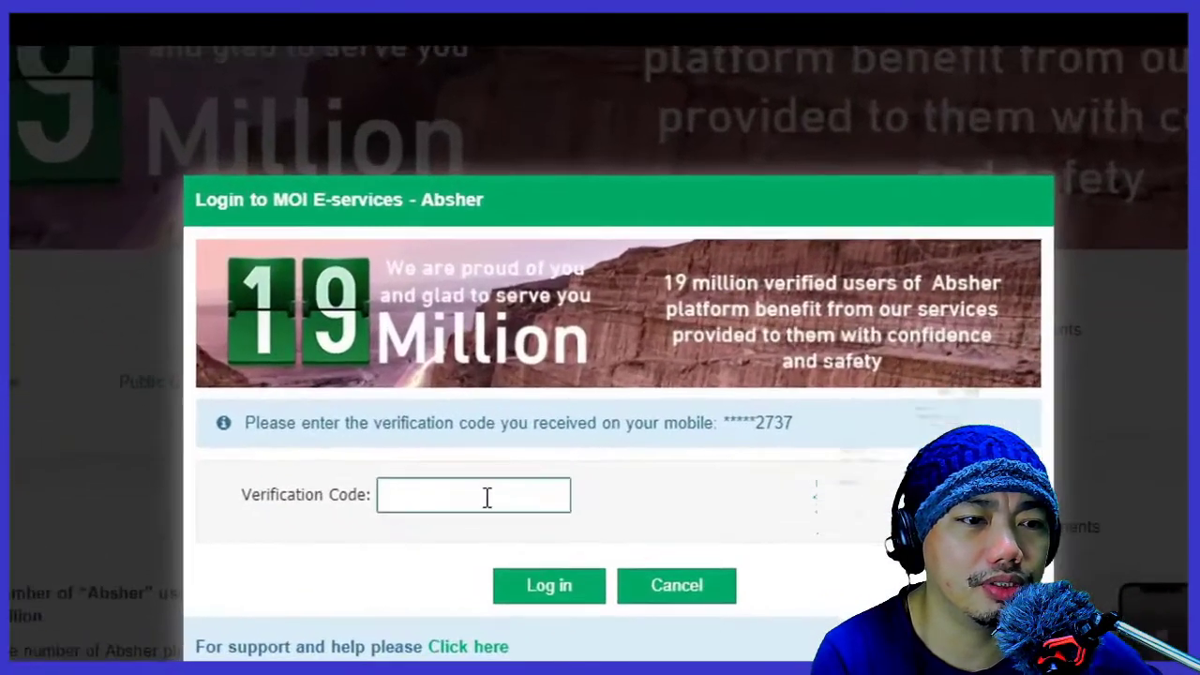
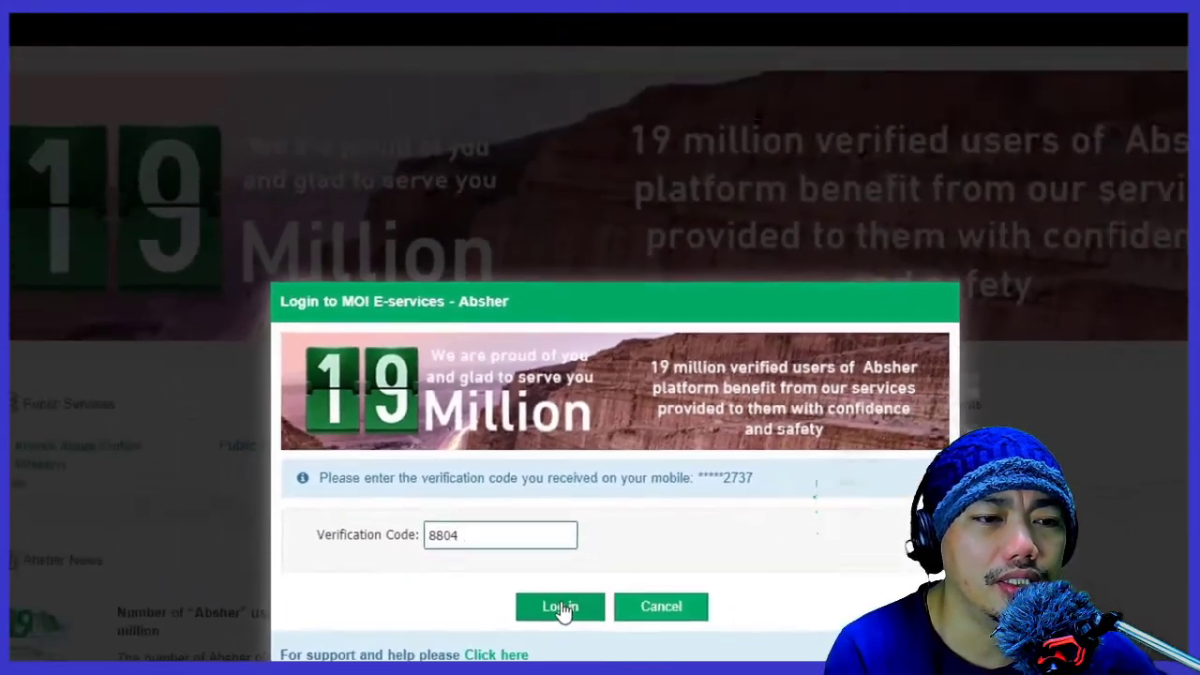
Enter the new SMS one-time code to complete login to the Electronic Services dashboard
click(534, 576)
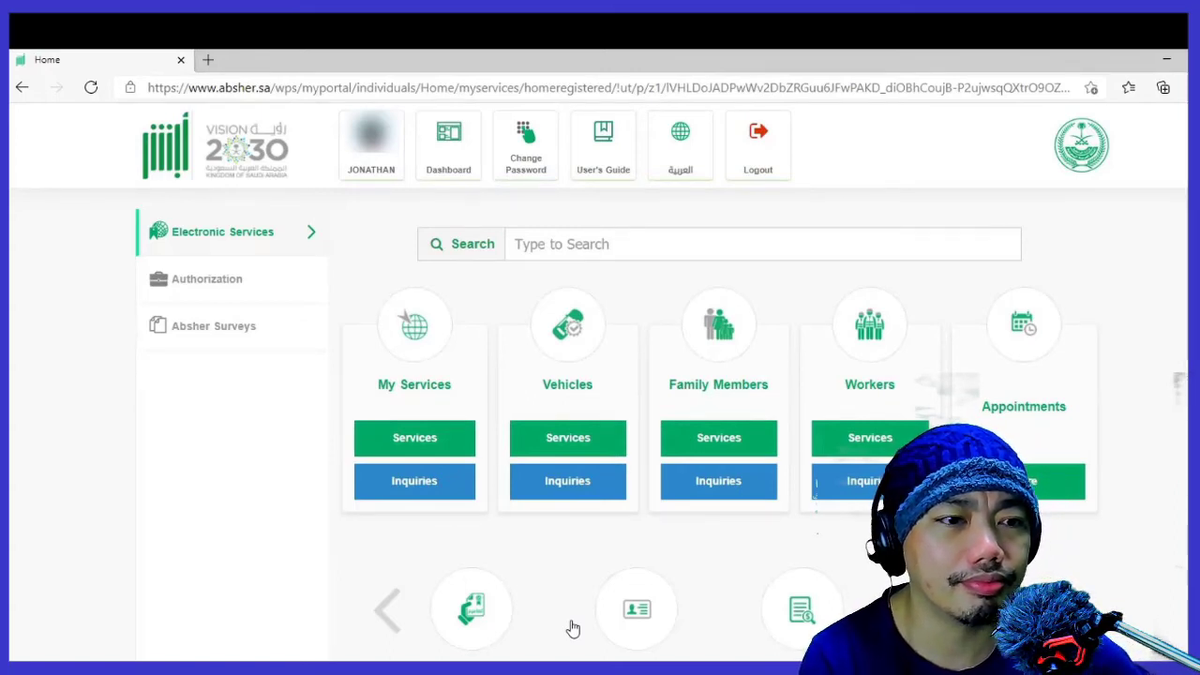
click(521, 478)
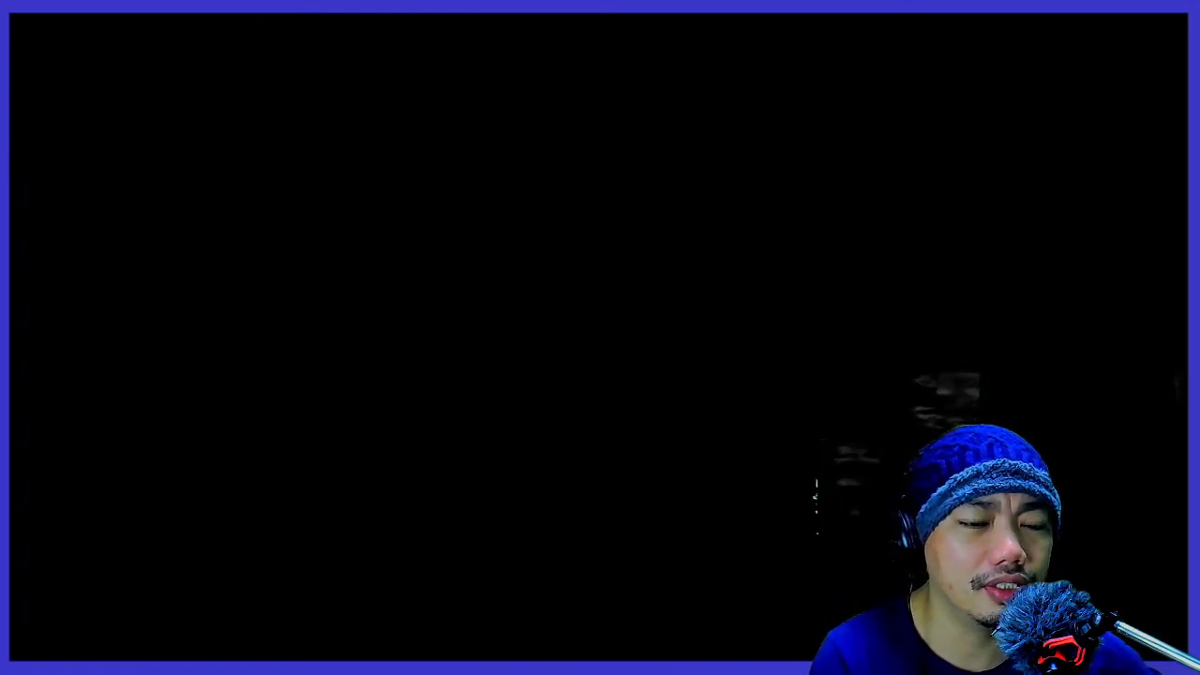